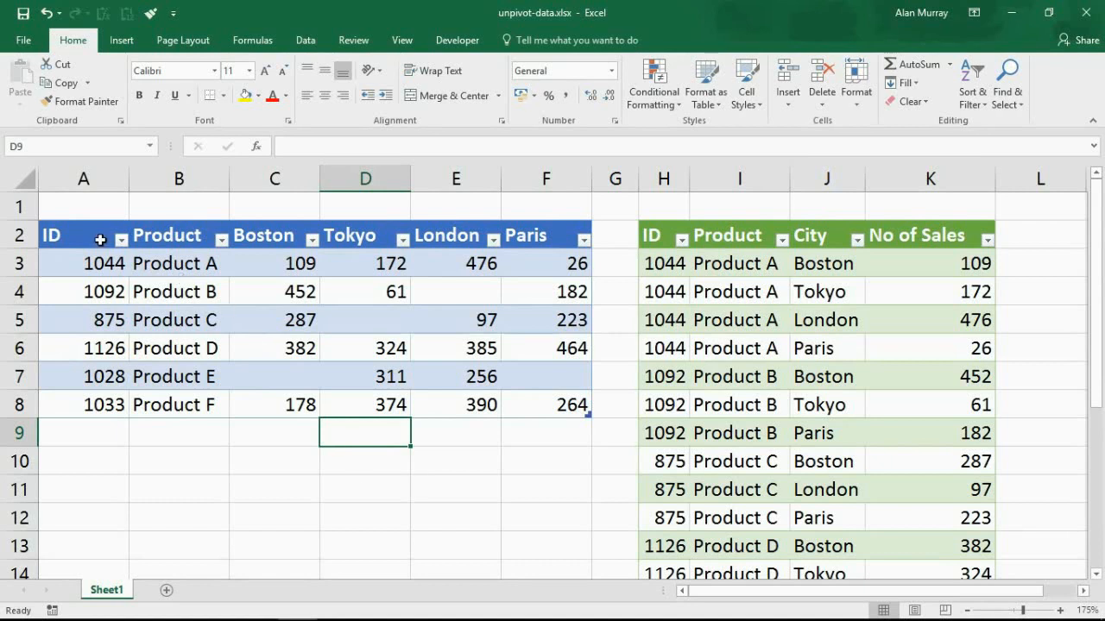
# Compare the product-by-city sales table with the unpivoted ID, Product, City and No of Sales table beside it.
pyautogui.moveTo(103, 239); pyautogui.dragTo(556, 416)
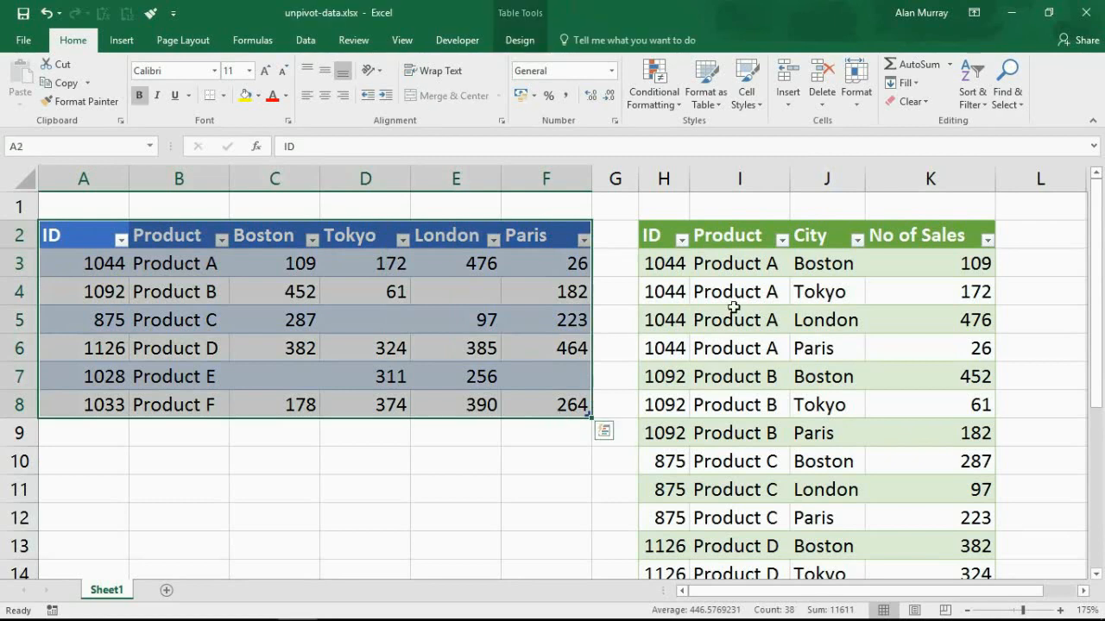
pyautogui.click(656, 228)
pyautogui.moveTo(682, 236); pyautogui.dragTo(960, 485)
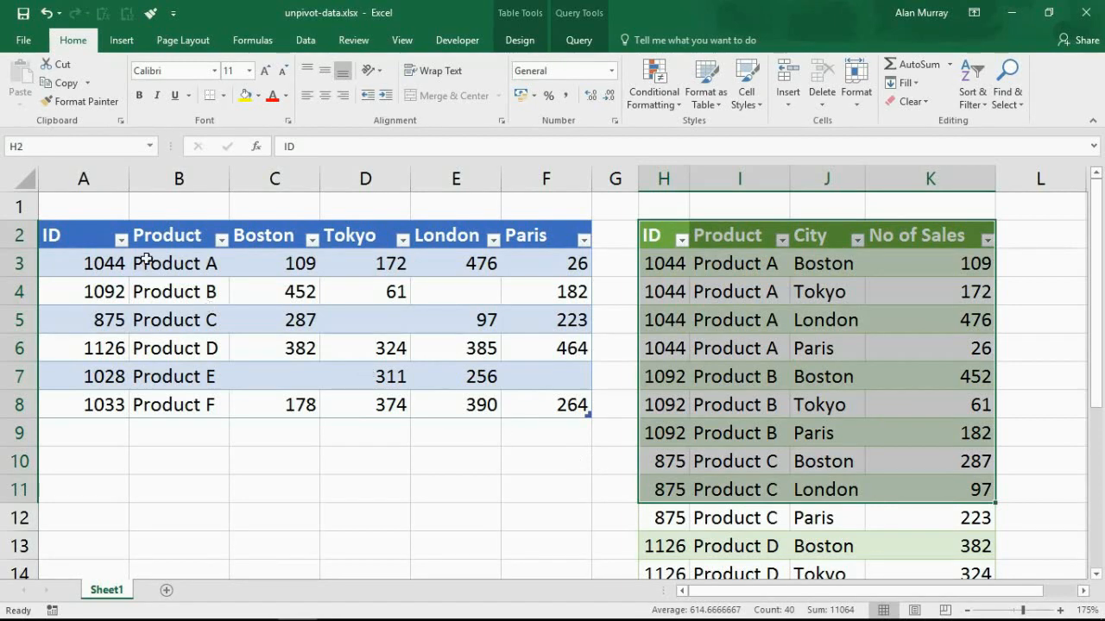
pyautogui.moveTo(101, 234); pyautogui.dragTo(551, 406)
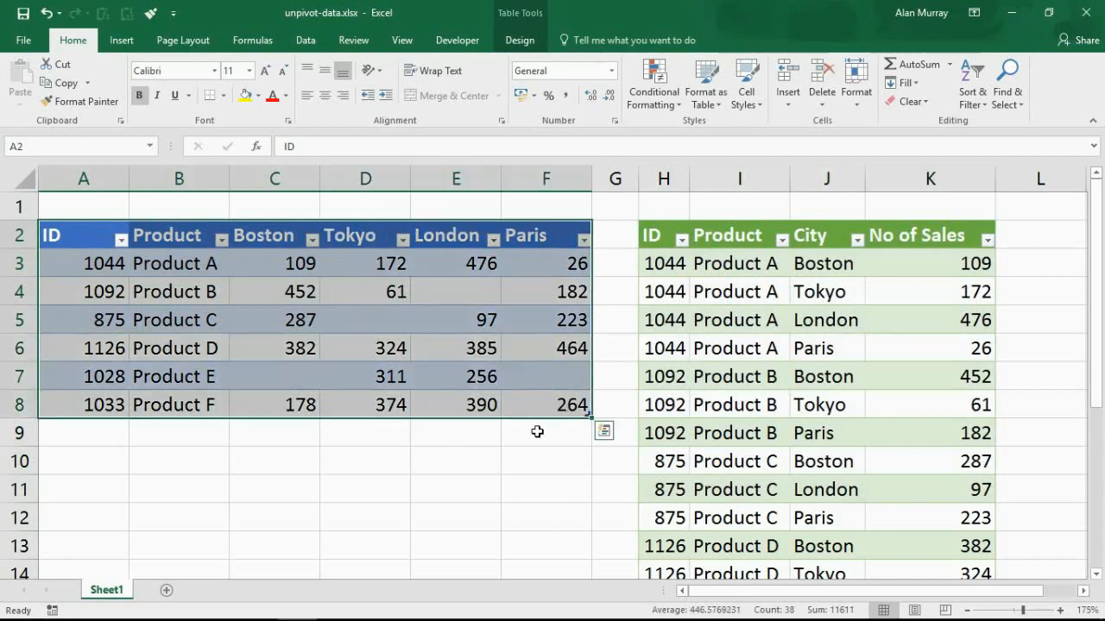
pyautogui.click(537, 434)
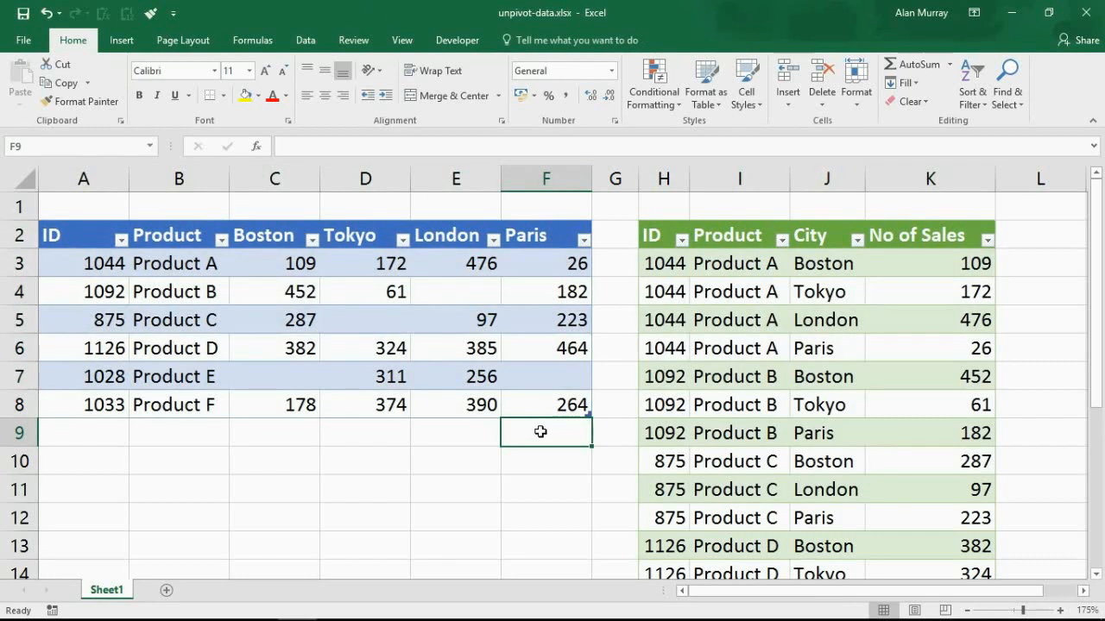
pyautogui.moveTo(649, 235); pyautogui.dragTo(947, 464)
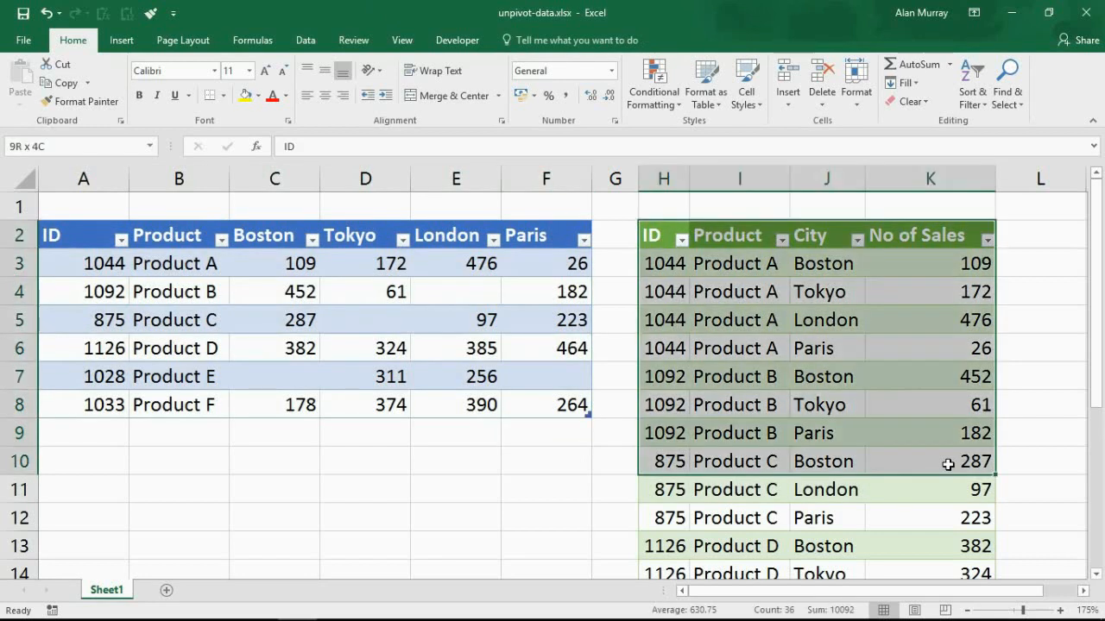
pyautogui.click(823, 274)
pyautogui.moveTo(824, 278); pyautogui.dragTo(823, 518)
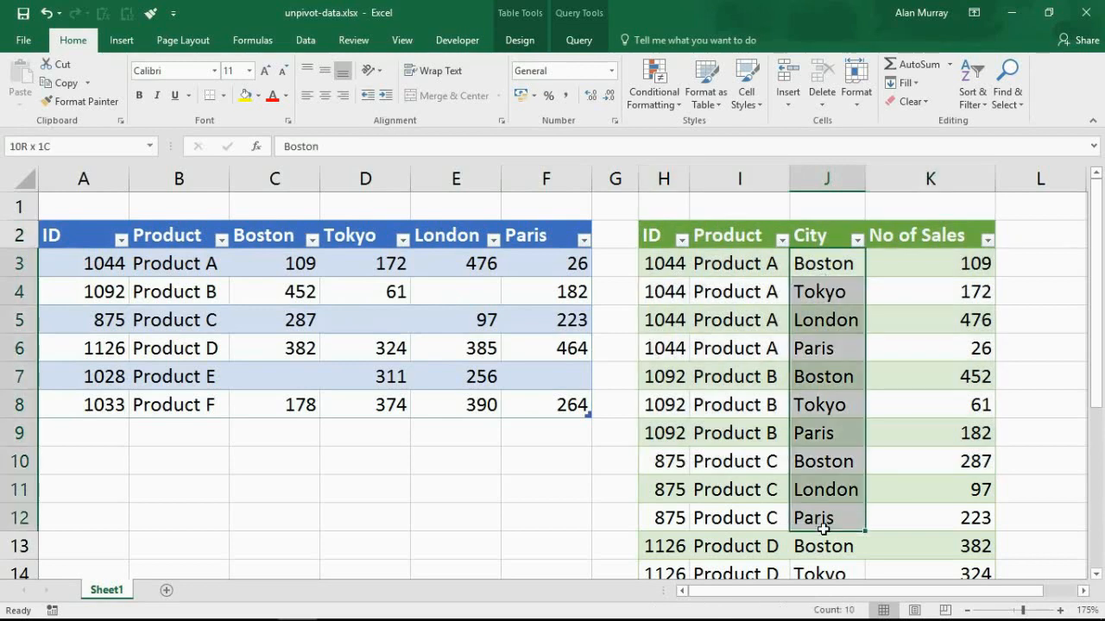
pyautogui.moveTo(259, 236); pyautogui.dragTo(512, 240)
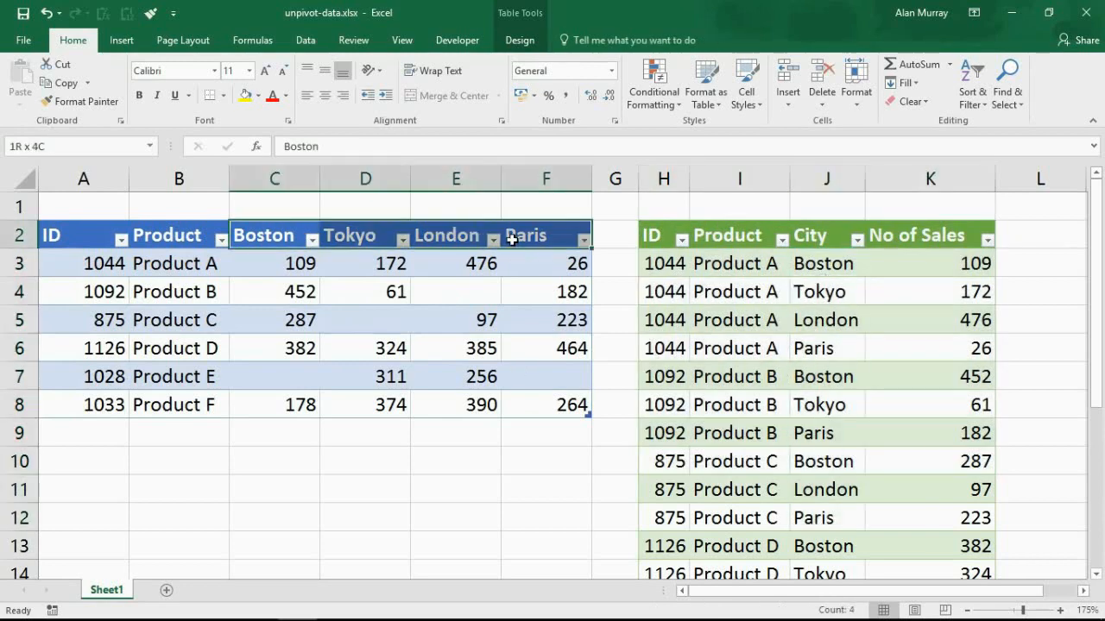
pyautogui.moveTo(940, 263); pyautogui.dragTo(961, 493)
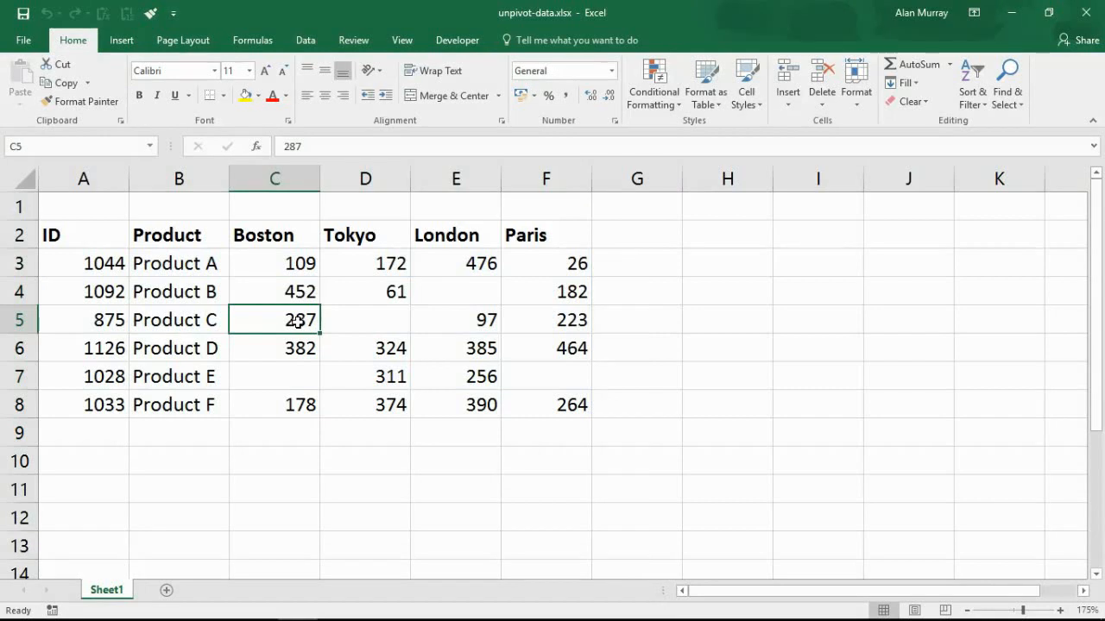
# Load the product sales range A2:F8 into the Query Editor as a table with headers.
pyautogui.moveTo(52, 234); pyautogui.dragTo(573, 401)
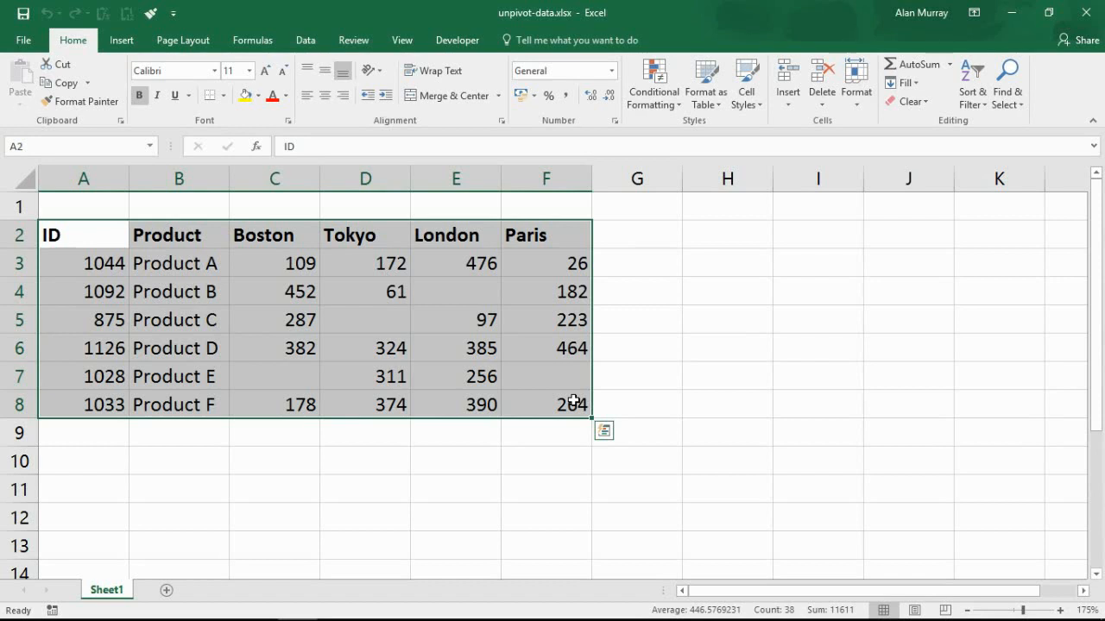
pyautogui.click(490, 348)
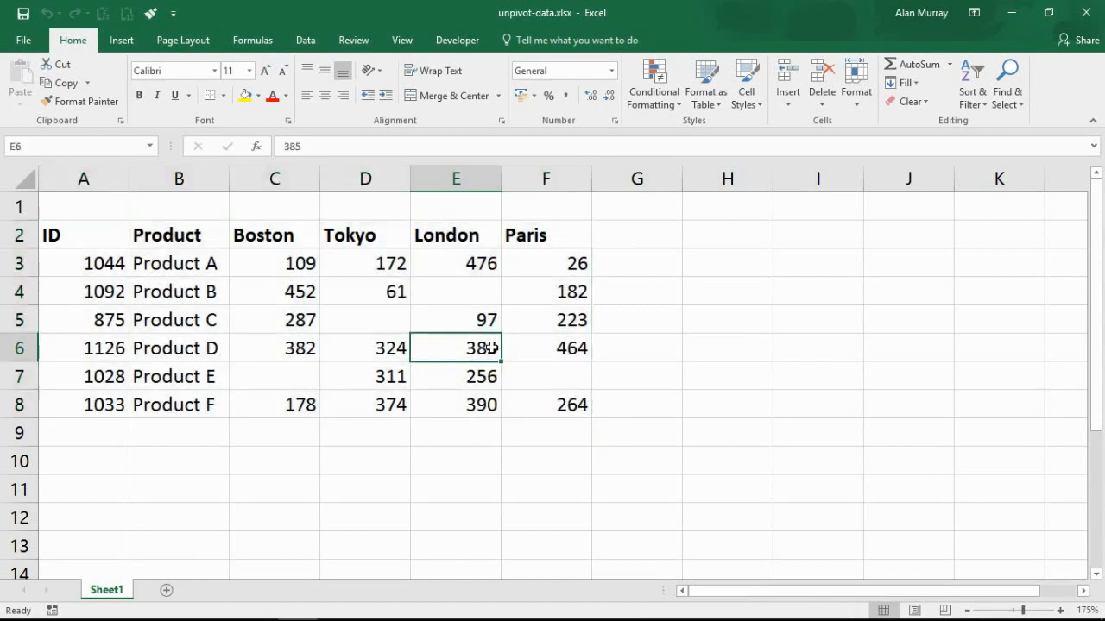
pyautogui.click(296, 348)
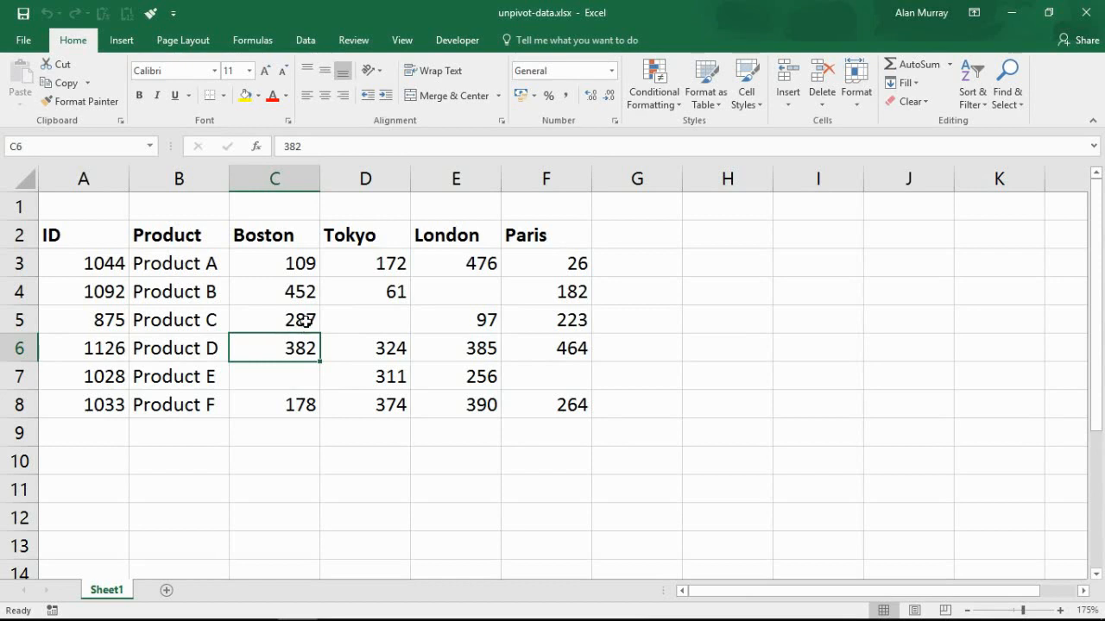
pyautogui.click(308, 319)
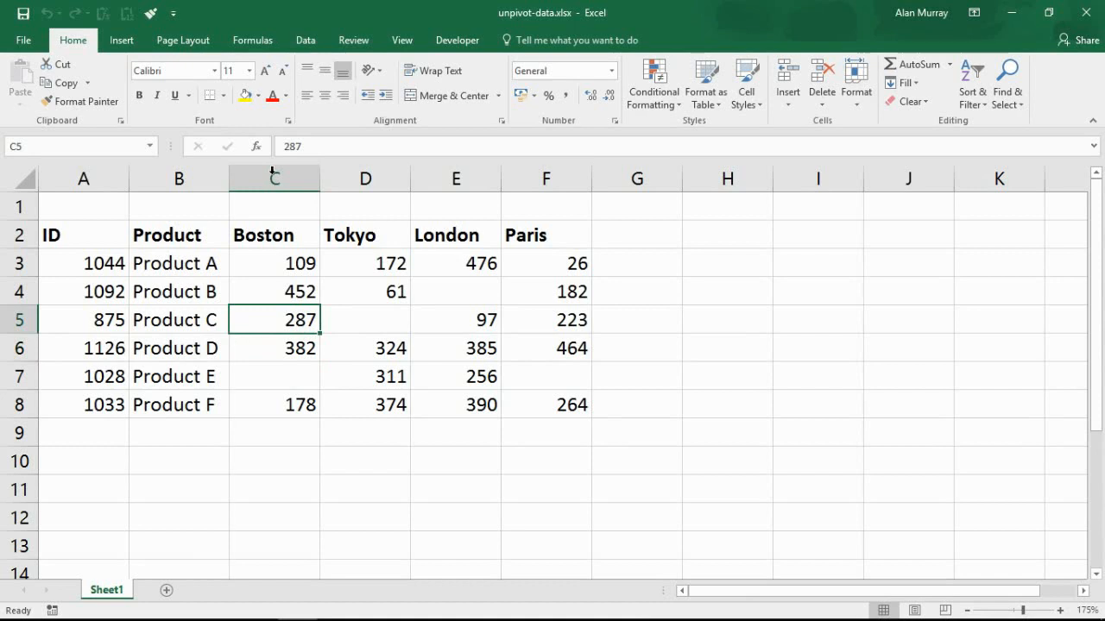
pyautogui.click(306, 42)
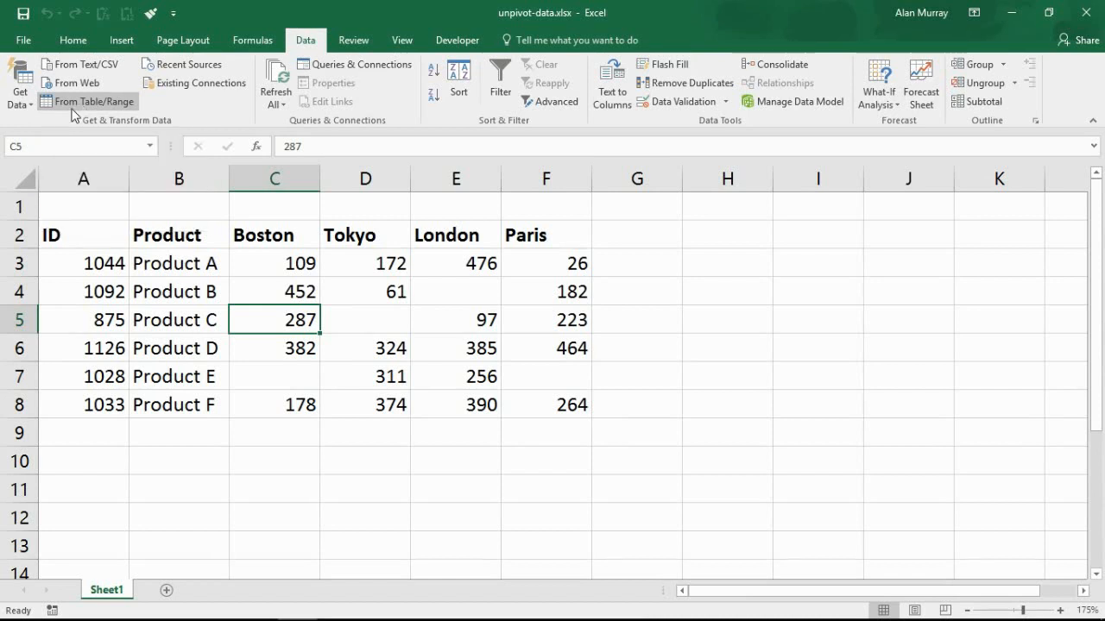
pyautogui.click(69, 103)
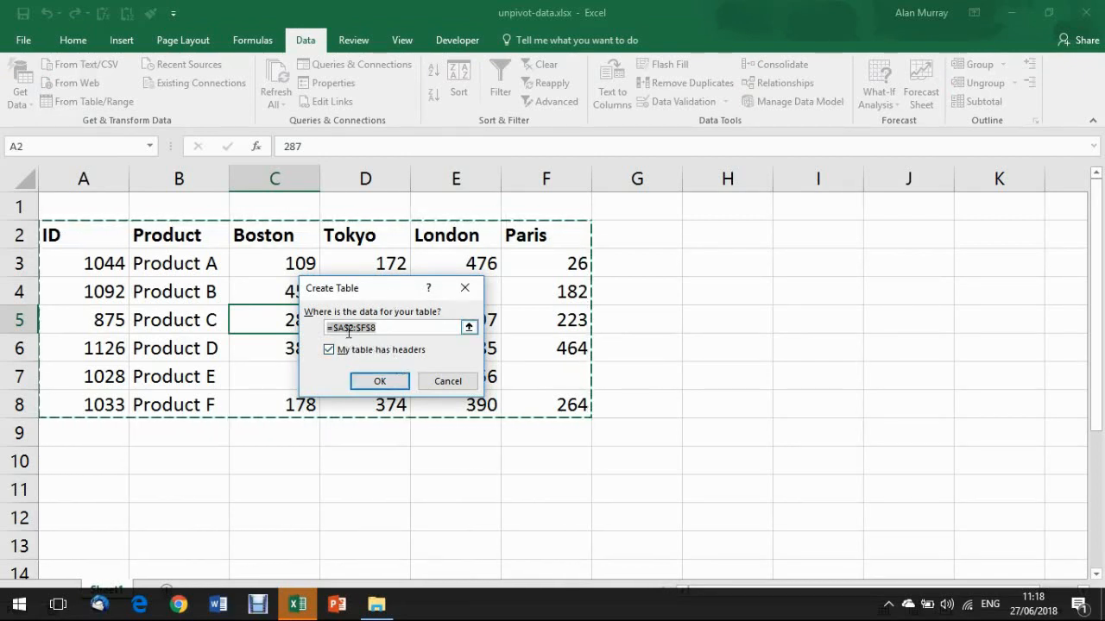
pyautogui.click(381, 380)
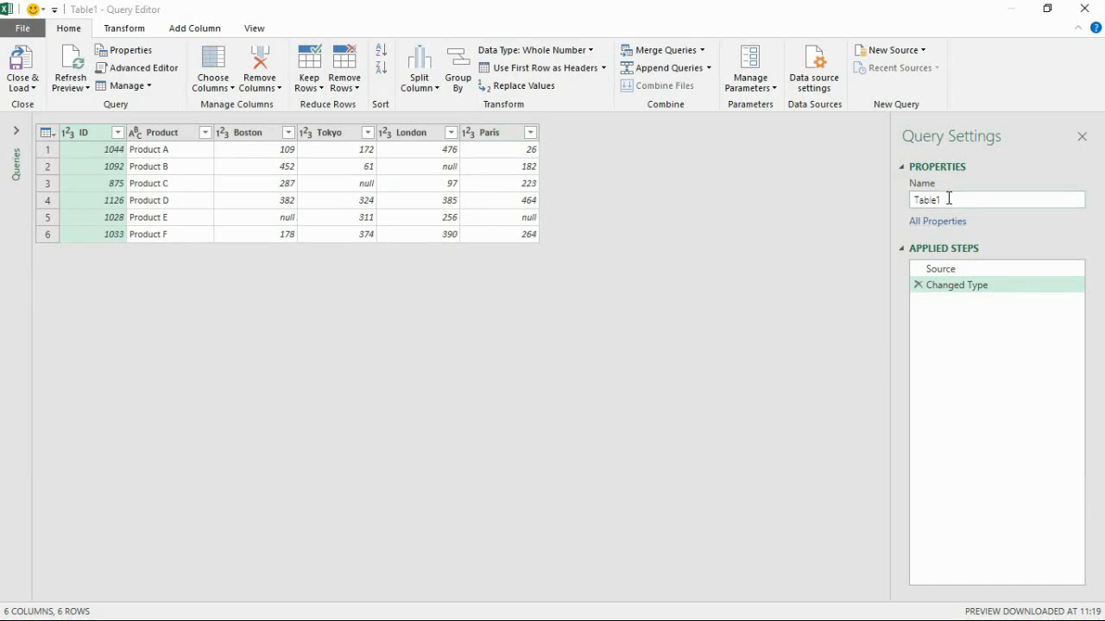
# Rename the query as Sales.
pyautogui.click(948, 198)
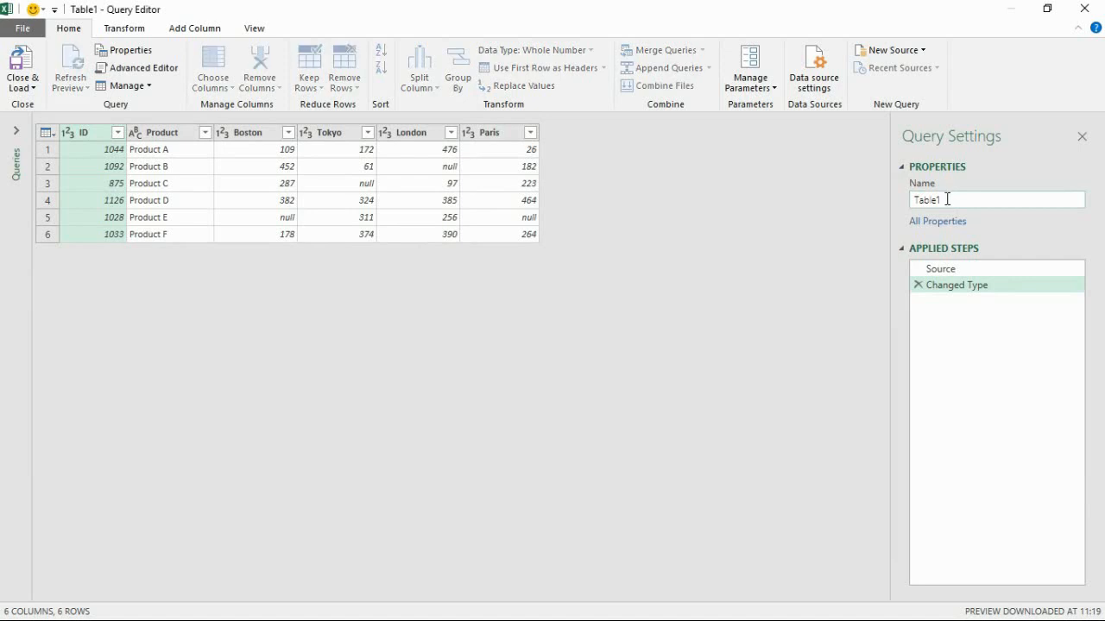
pyautogui.press('BackSpace')
pyautogui.press('BackSpace')
pyautogui.press('BackSpace')
pyautogui.press('BackSpace')
pyautogui.press('BackSpace')
pyautogui.write('Sales')
pyautogui.press('Return')
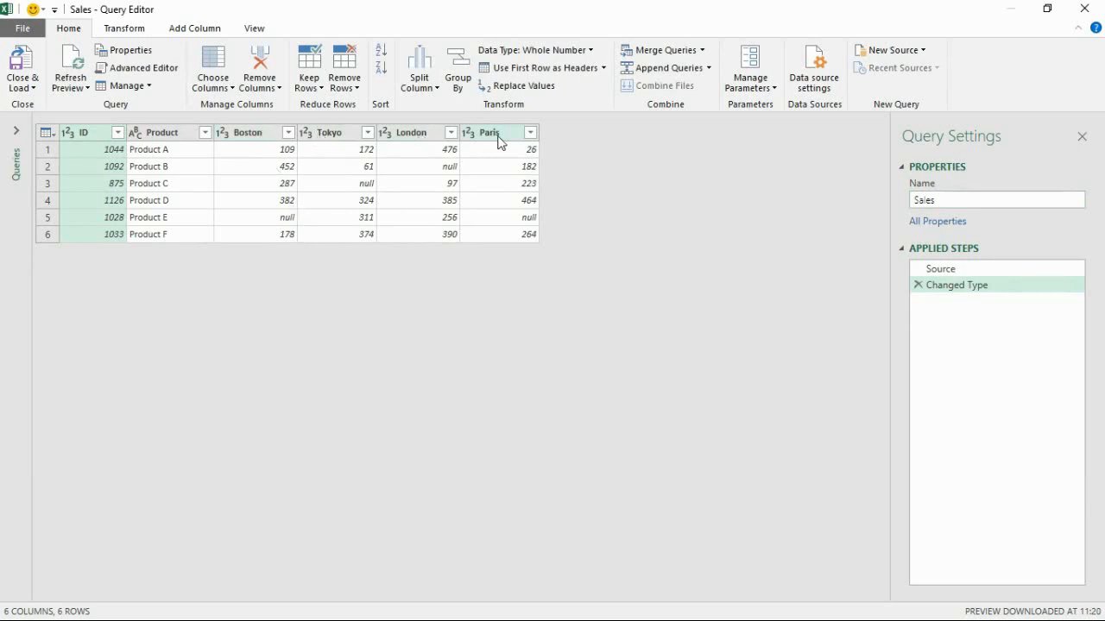
# Unpivot the four city columns from Boston through Paris with Unpivot Columns.
pyautogui.click(260, 132)
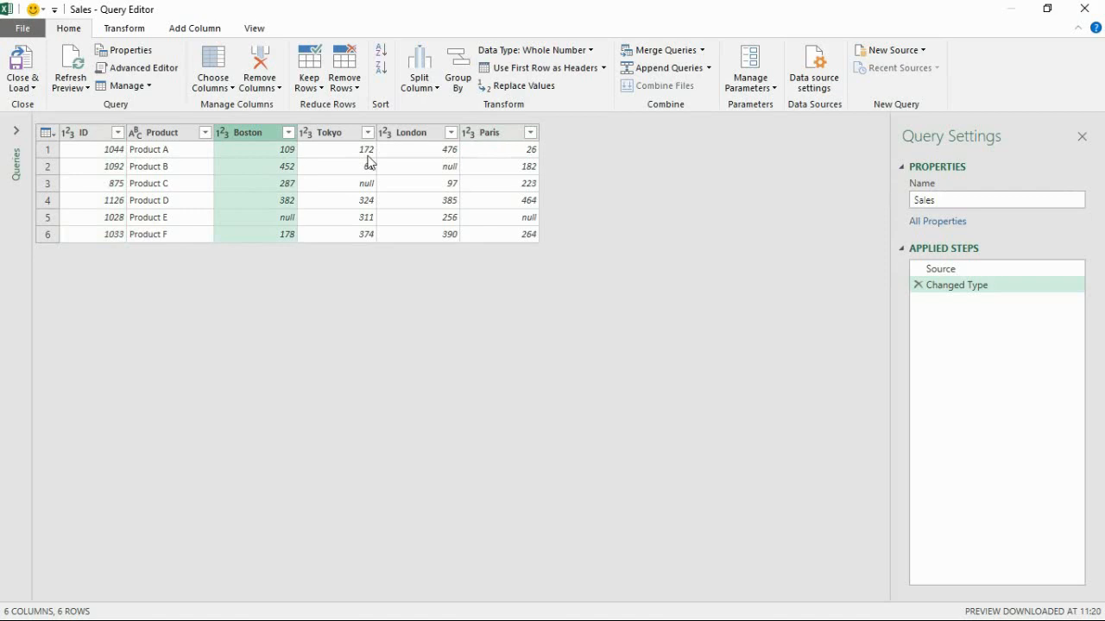
pyautogui.keyDown('shift'); pyautogui.click(498, 180); pyautogui.keyUp('shift')
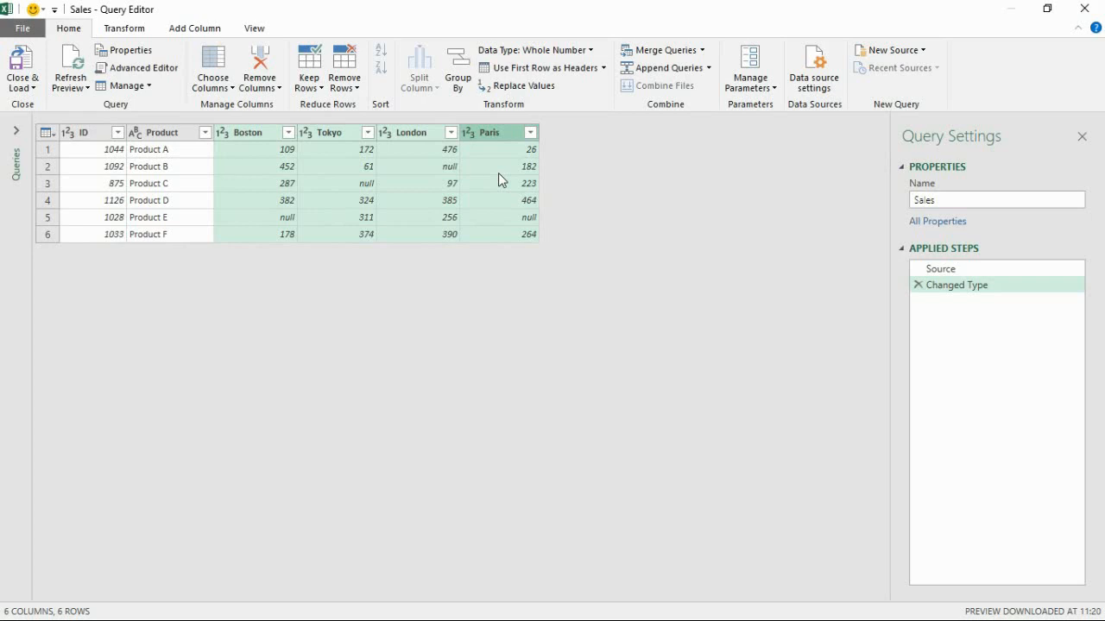
pyautogui.click(127, 34)
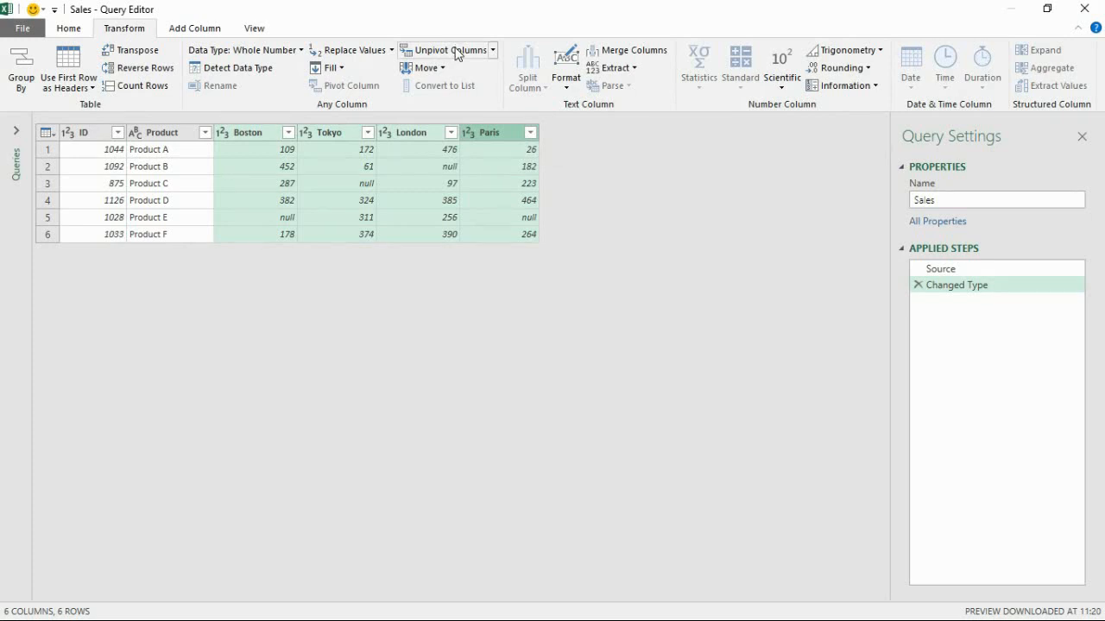
pyautogui.press('super+plus')
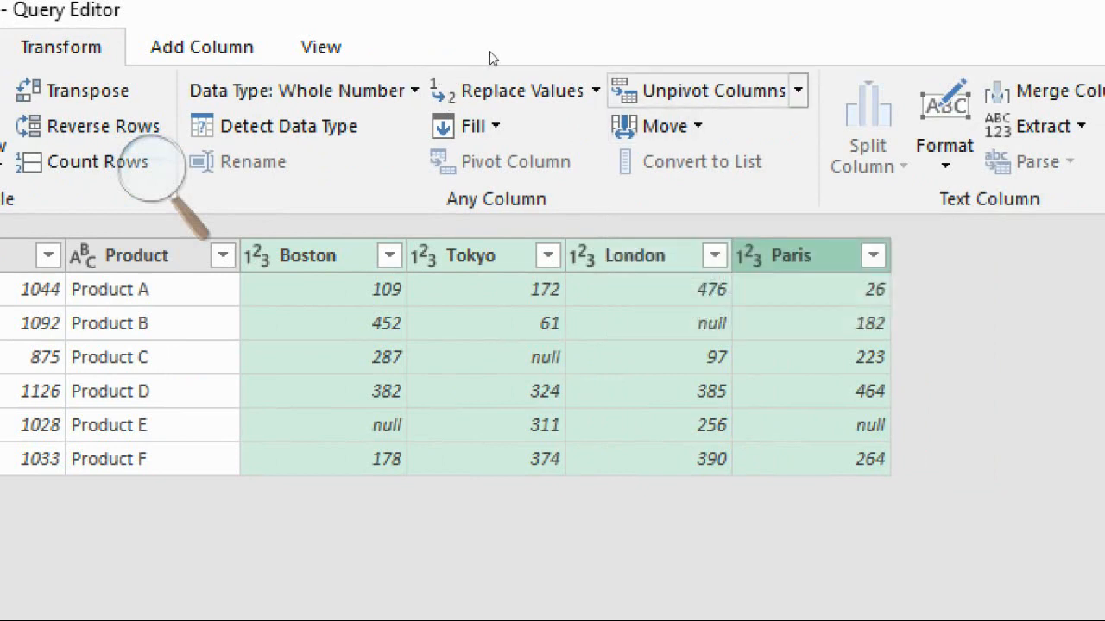
pyautogui.click(798, 91)
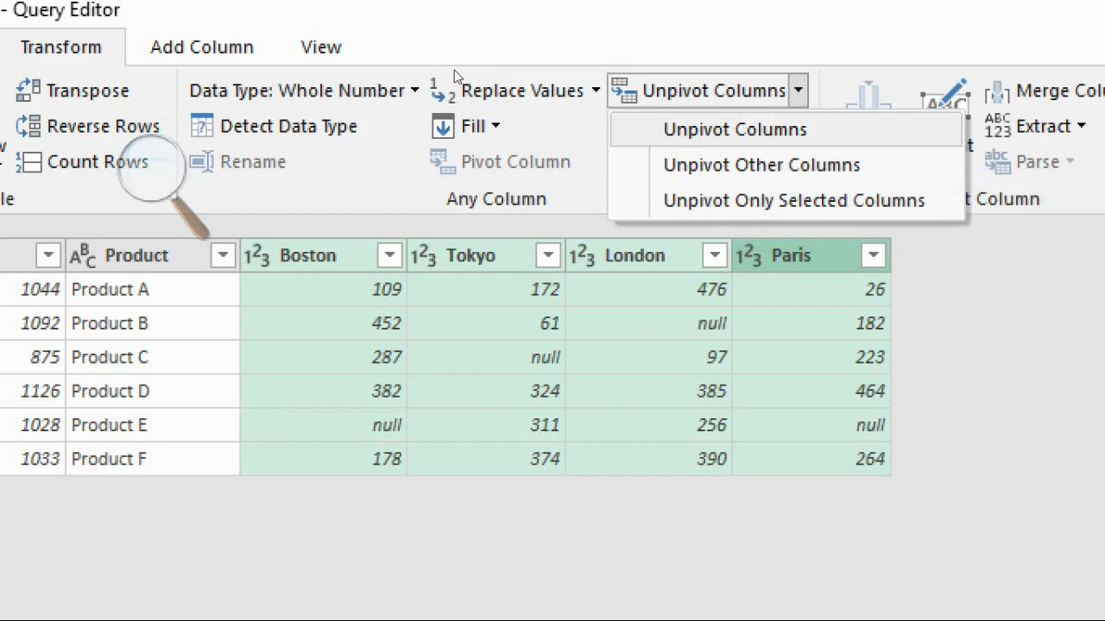
pyautogui.press('Down')
pyautogui.press('Down')
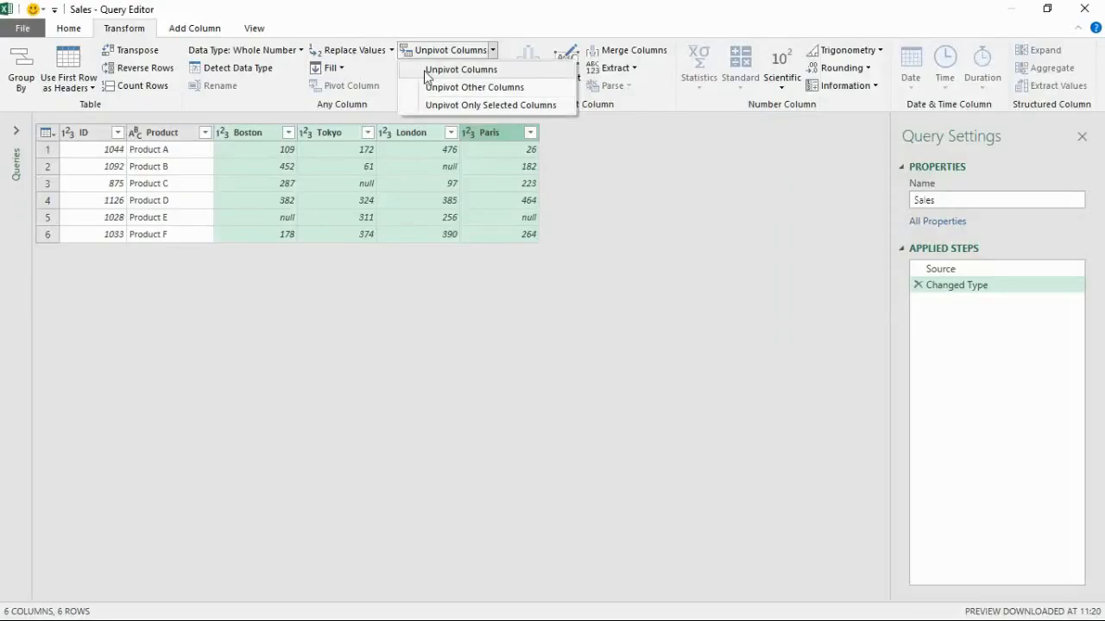
pyautogui.click(662, 136)
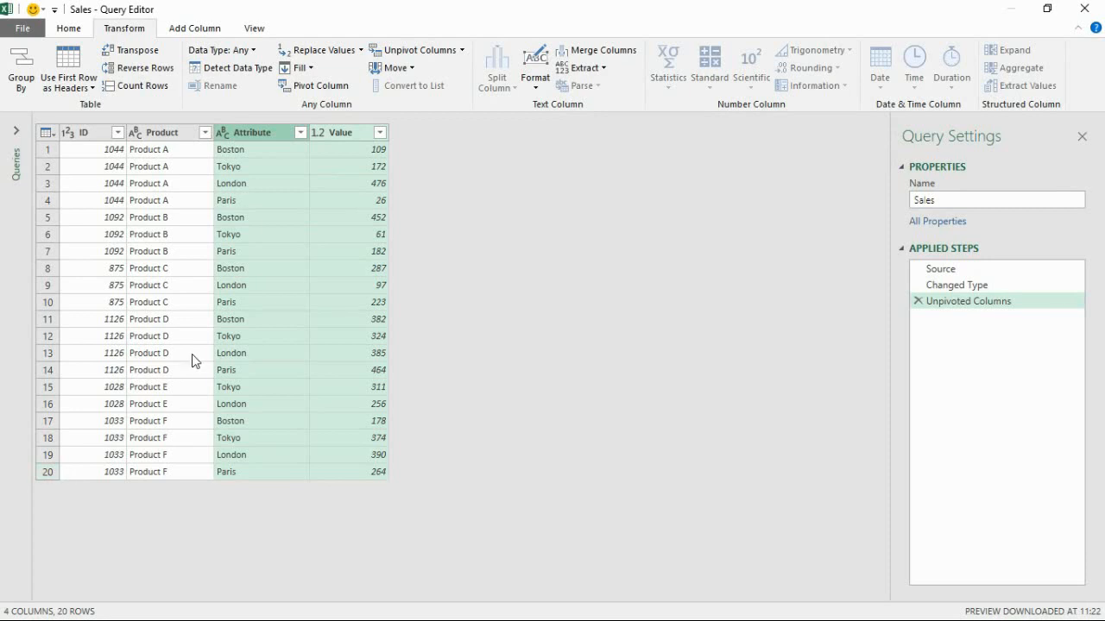
# Rename the Attribute column as City and the Value column as No of Sales.
pyautogui.doubleClick(261, 132)
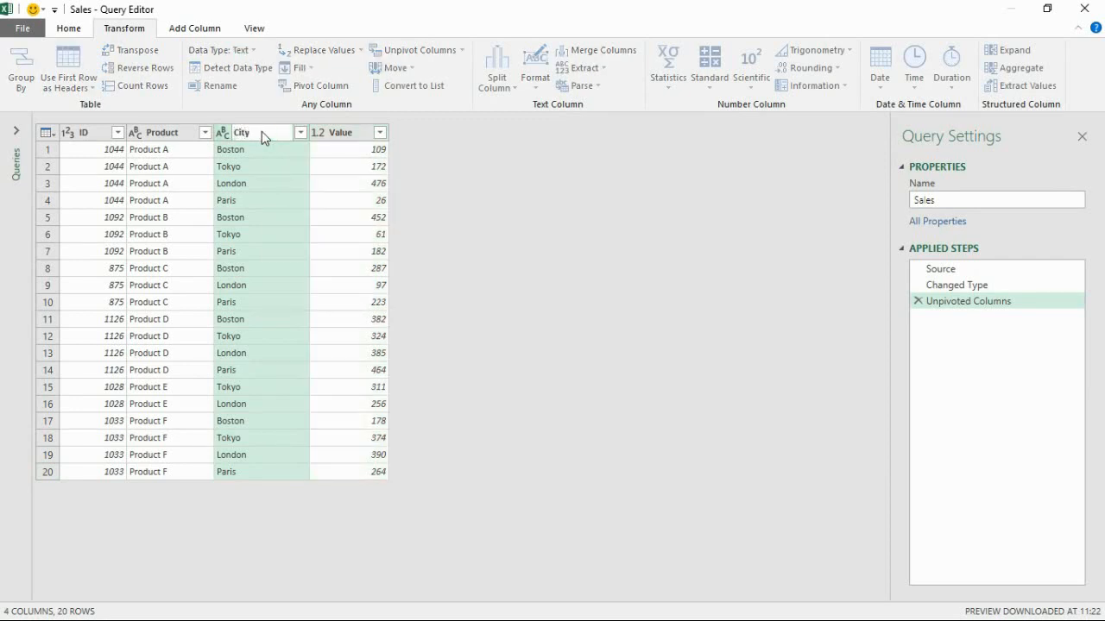
pyautogui.press('Return')
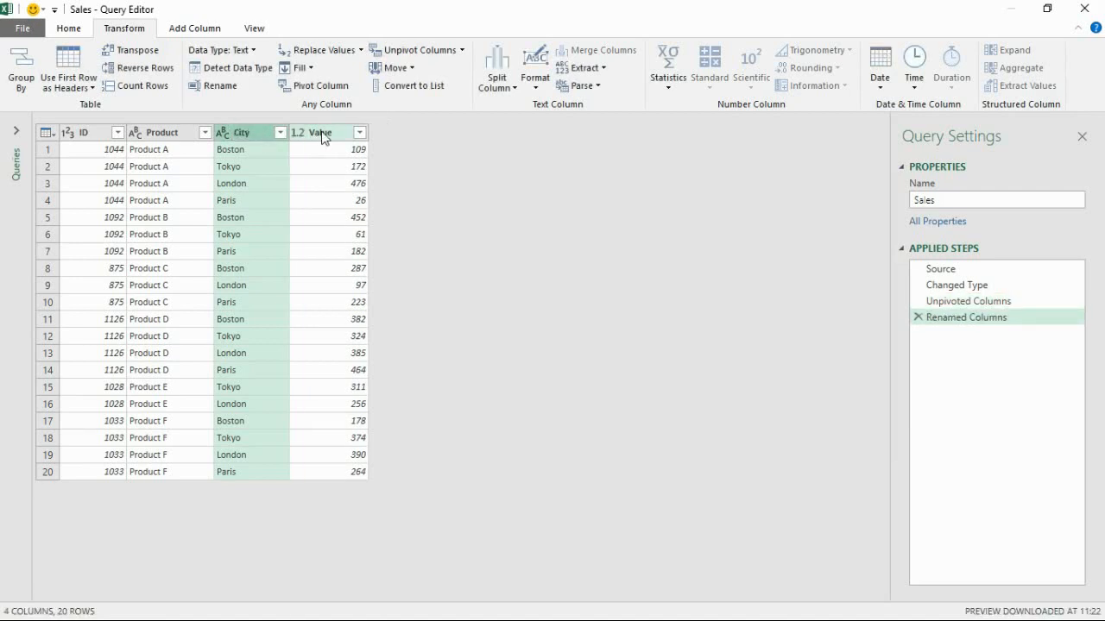
pyautogui.click(321, 134)
pyautogui.doubleClick(321, 134)
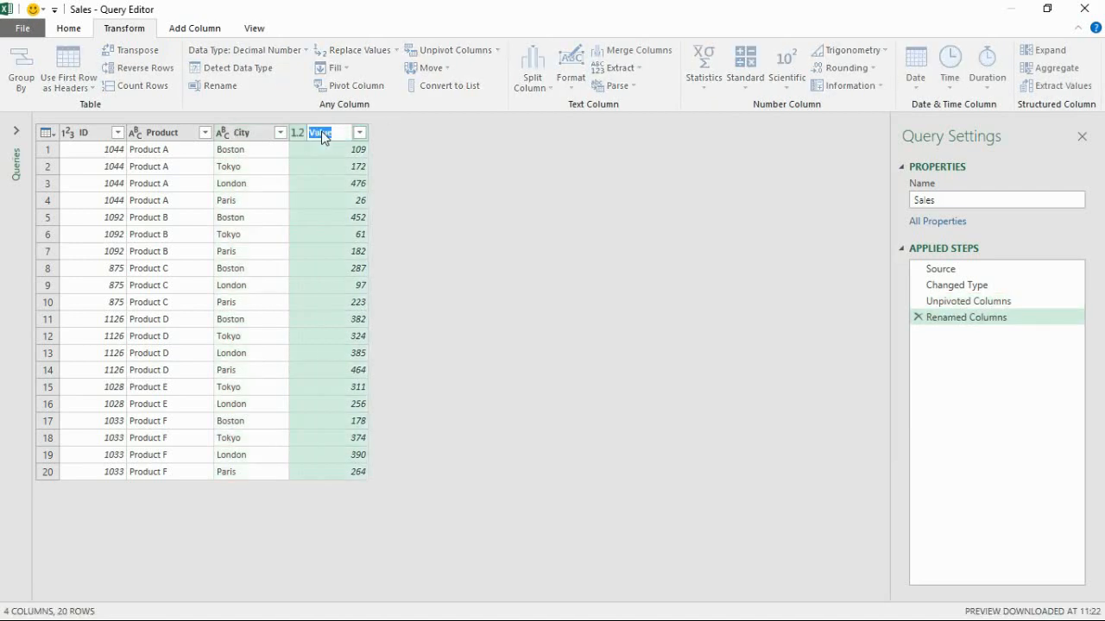
pyautogui.write('Norf Sales')
pyautogui.press('Return')
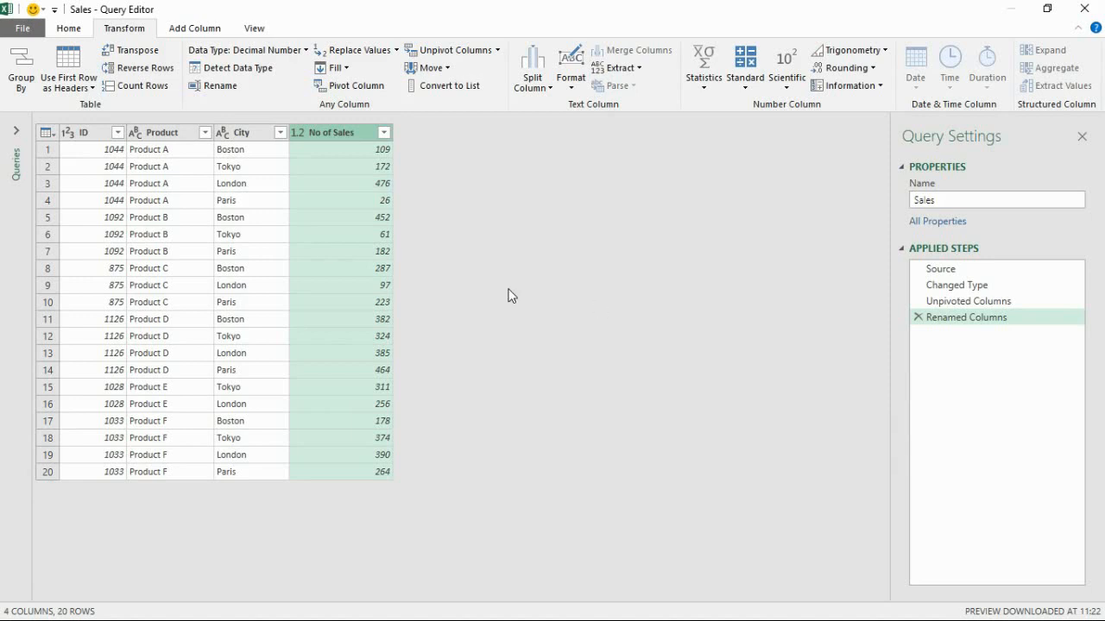
# Close the Query Editor and load the Sales query results into a new worksheet.
pyautogui.click(69, 35)
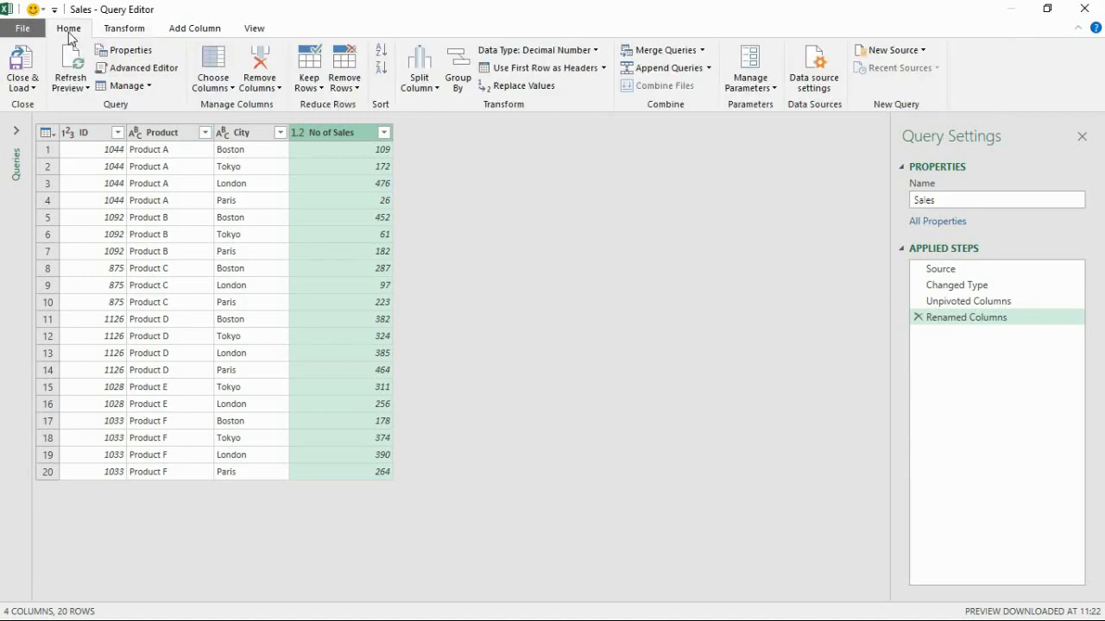
pyautogui.click(26, 68)
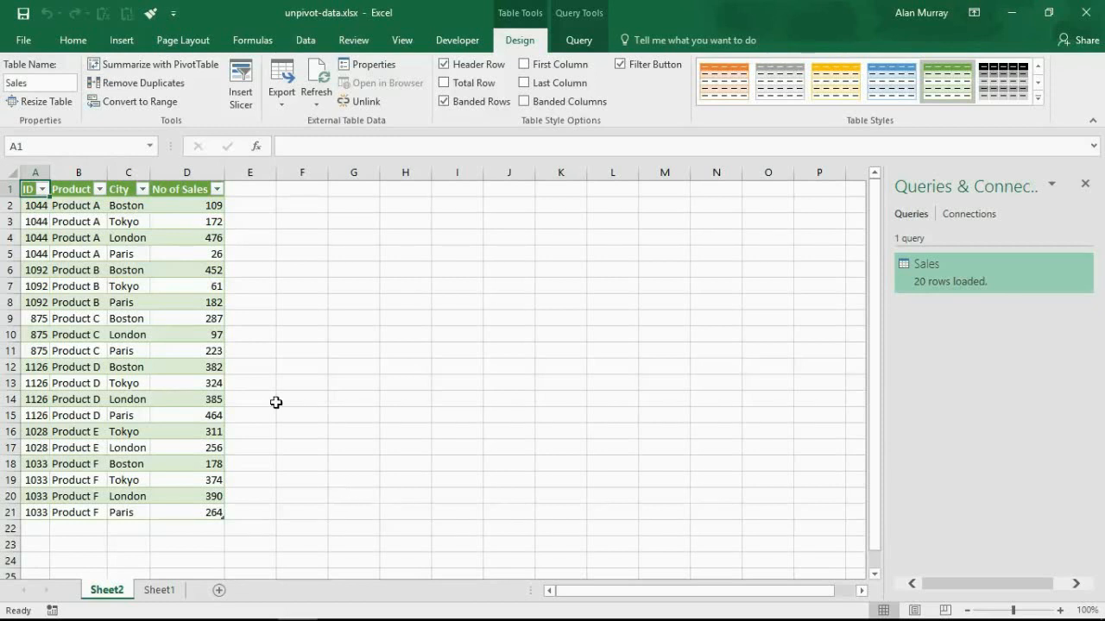
pyautogui.click(50, 86)
pyautogui.click(123, 265)
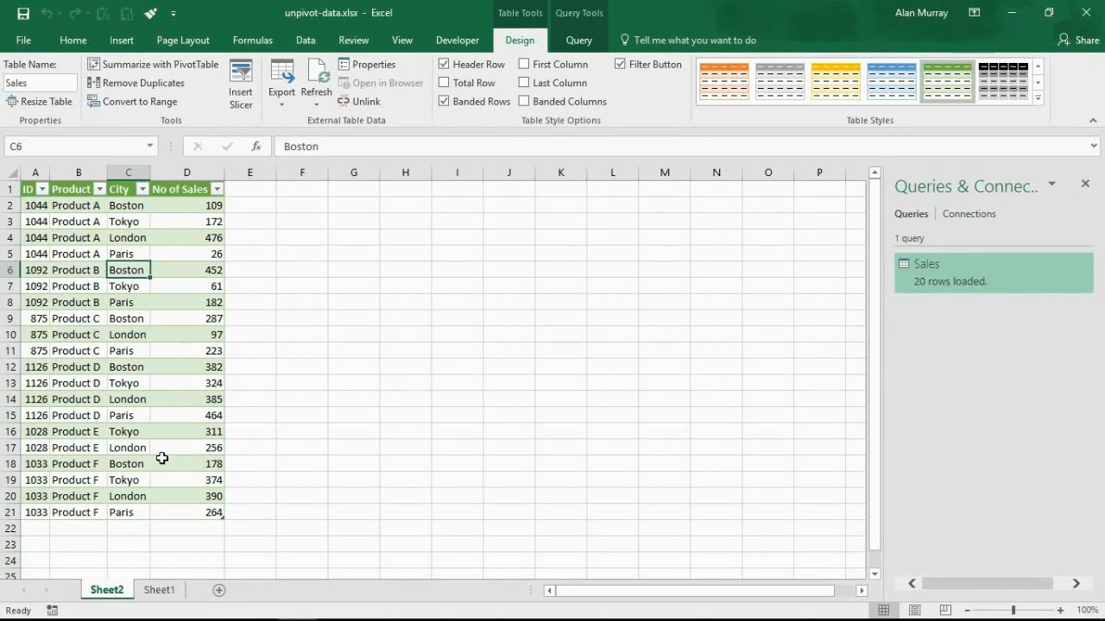
# Return to Sheet1 and examine the source product-by-city table.
pyautogui.click(161, 598)
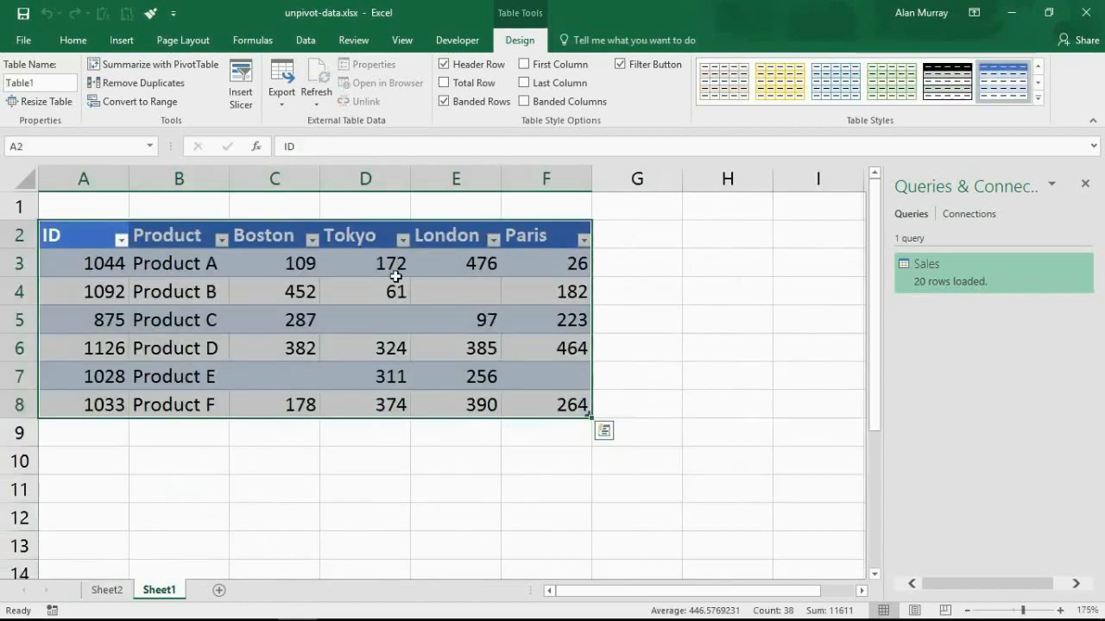
pyautogui.click(328, 310)
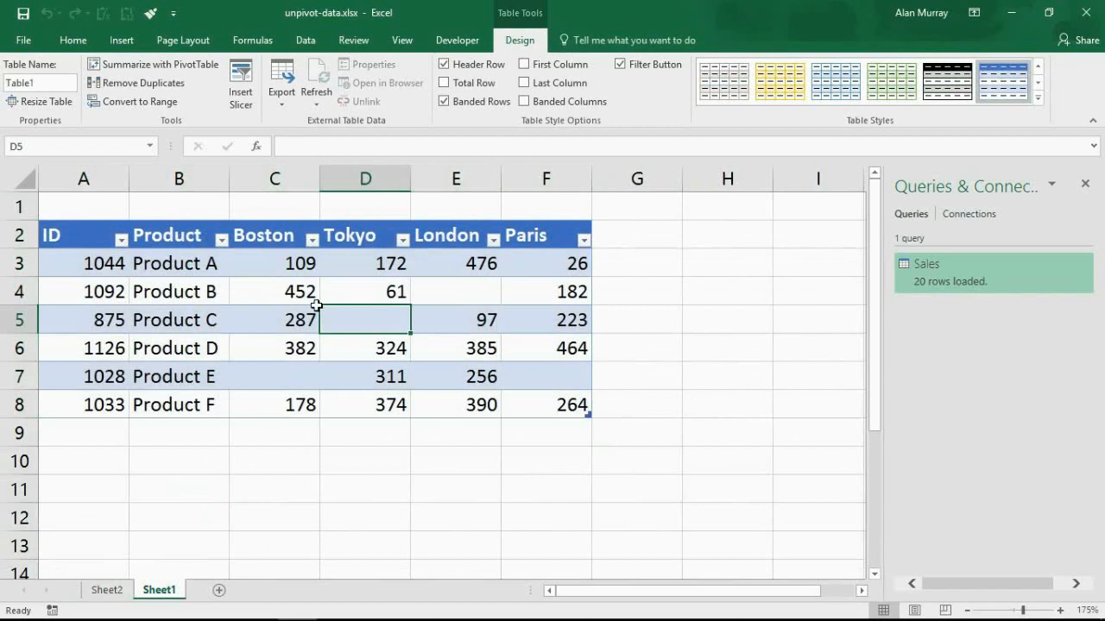
pyautogui.moveTo(89, 229); pyautogui.dragTo(506, 370)
pyautogui.click(506, 371)
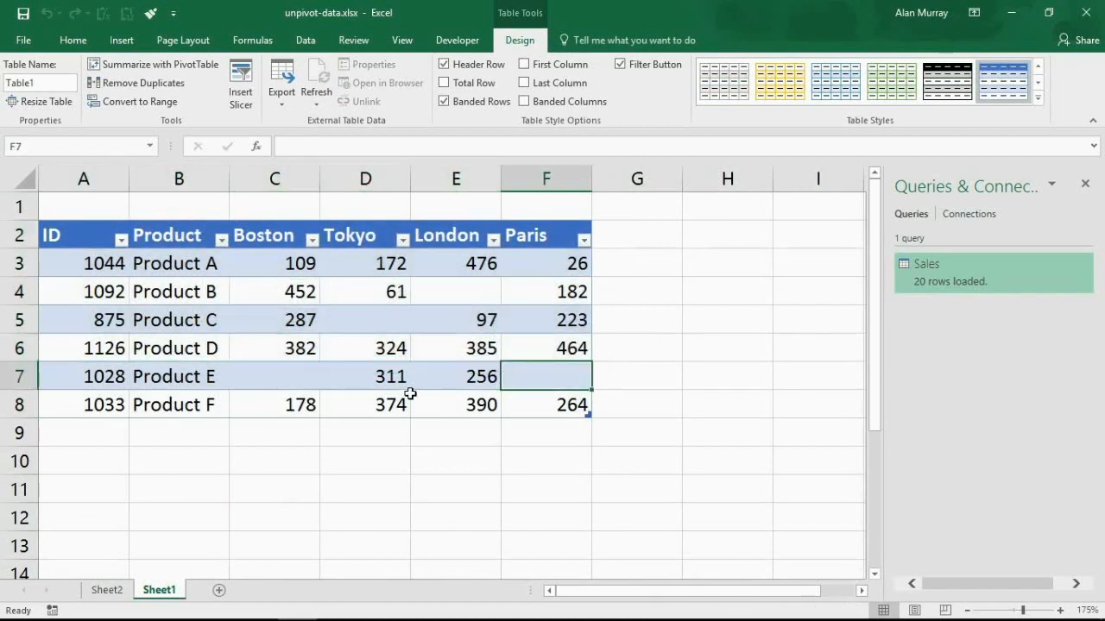
pyautogui.click(282, 263)
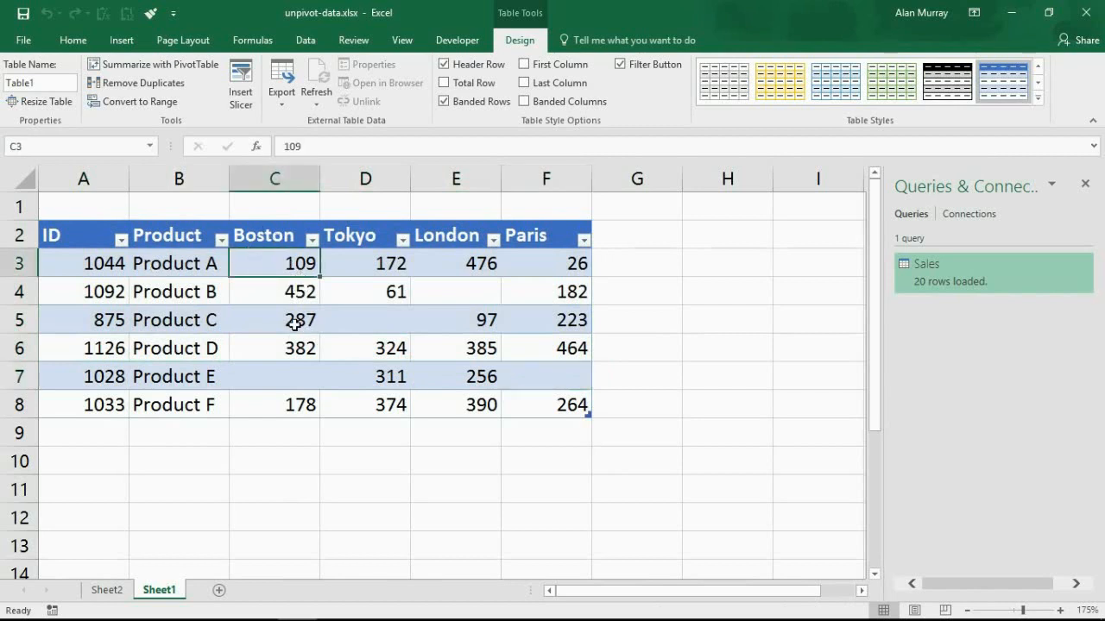
# Set Product A's Boston sales to 200 in the source table and refresh the unpivoted Sales table on Sheet2.
pyautogui.write('200')
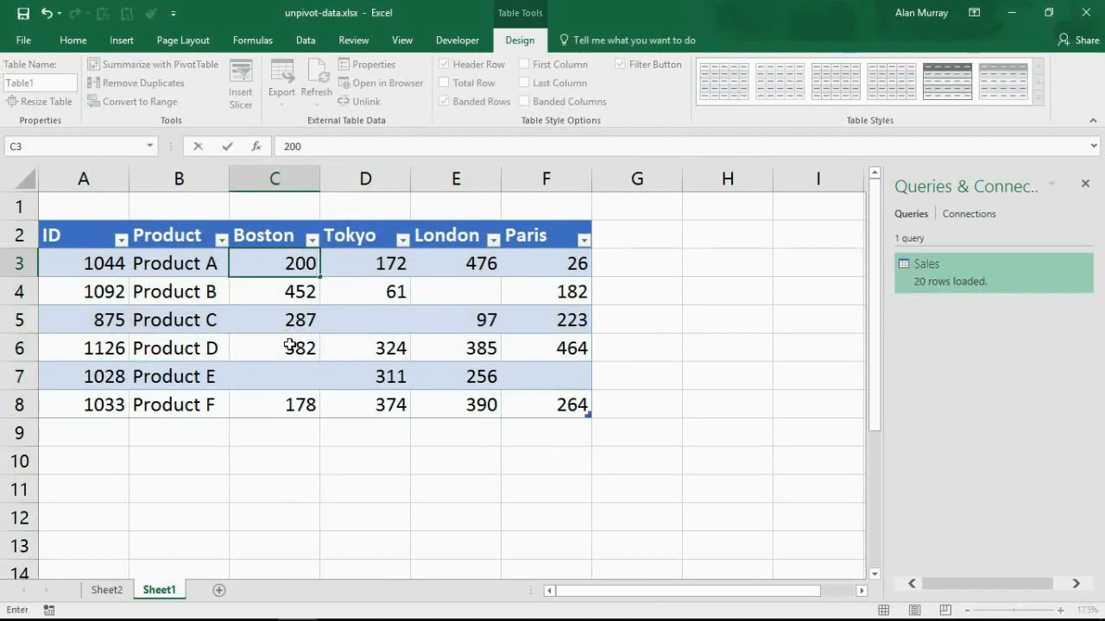
pyautogui.press('Return')
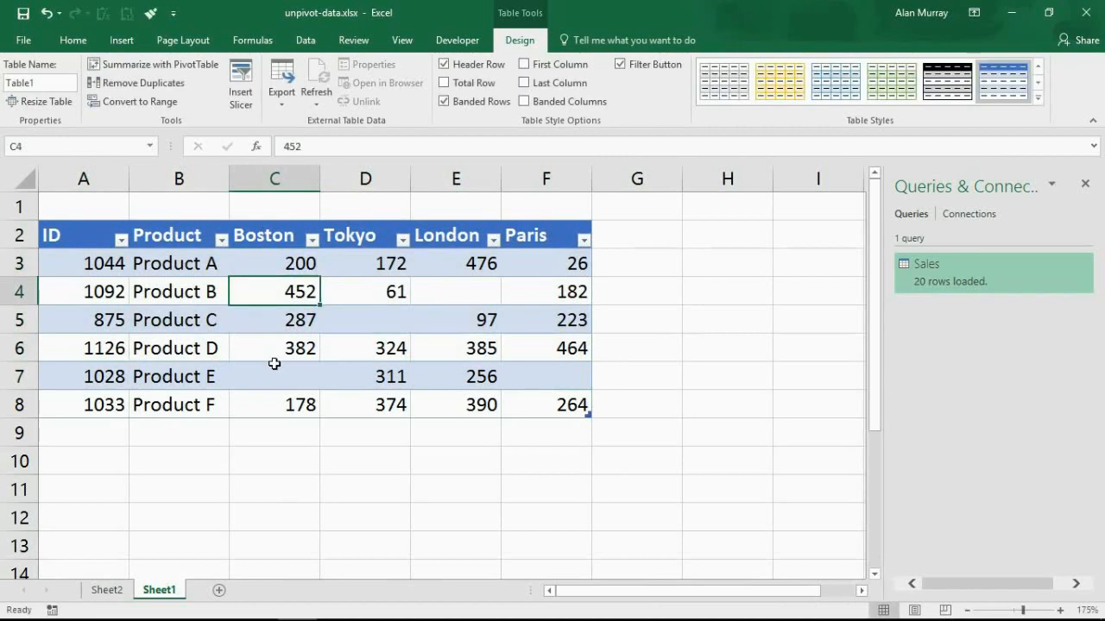
pyautogui.click(122, 593)
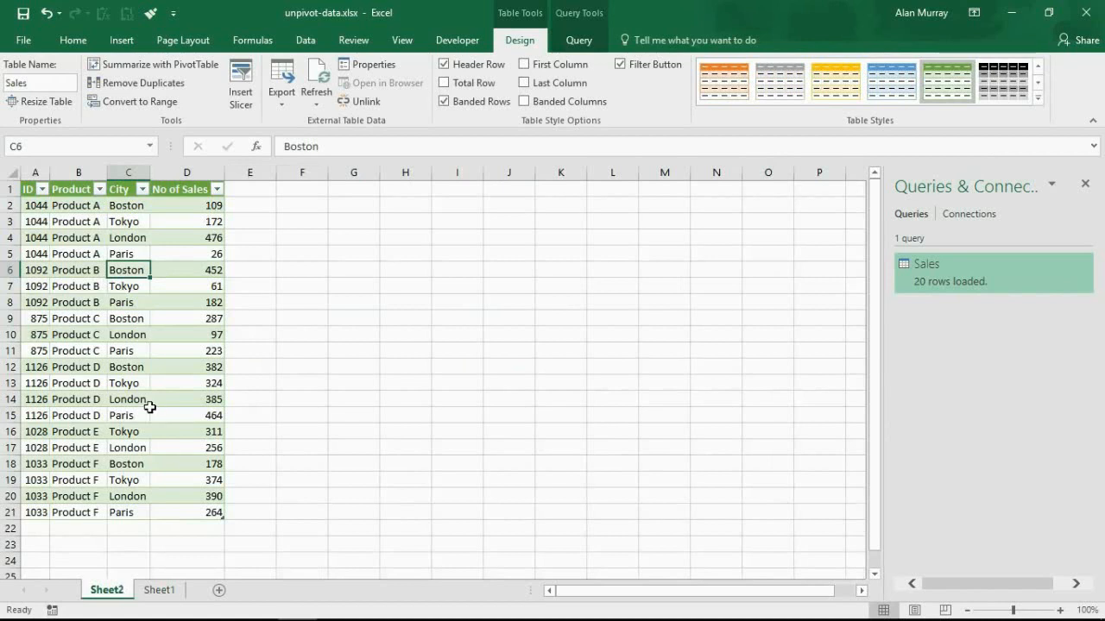
pyautogui.click(162, 304)
pyautogui.rightClick(162, 304)
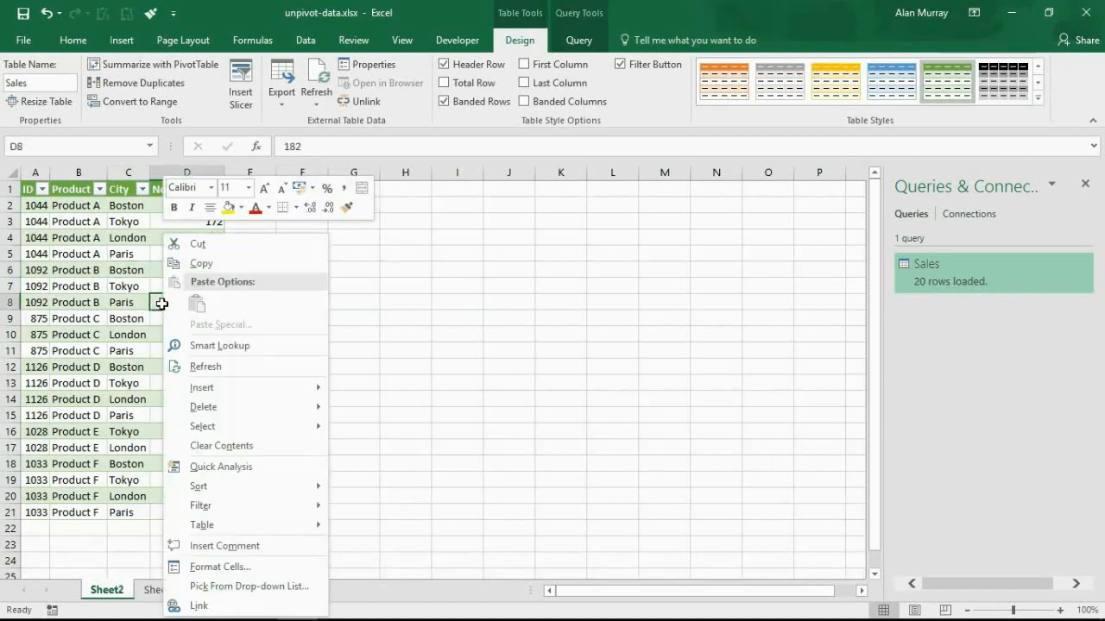
pyautogui.click(204, 366)
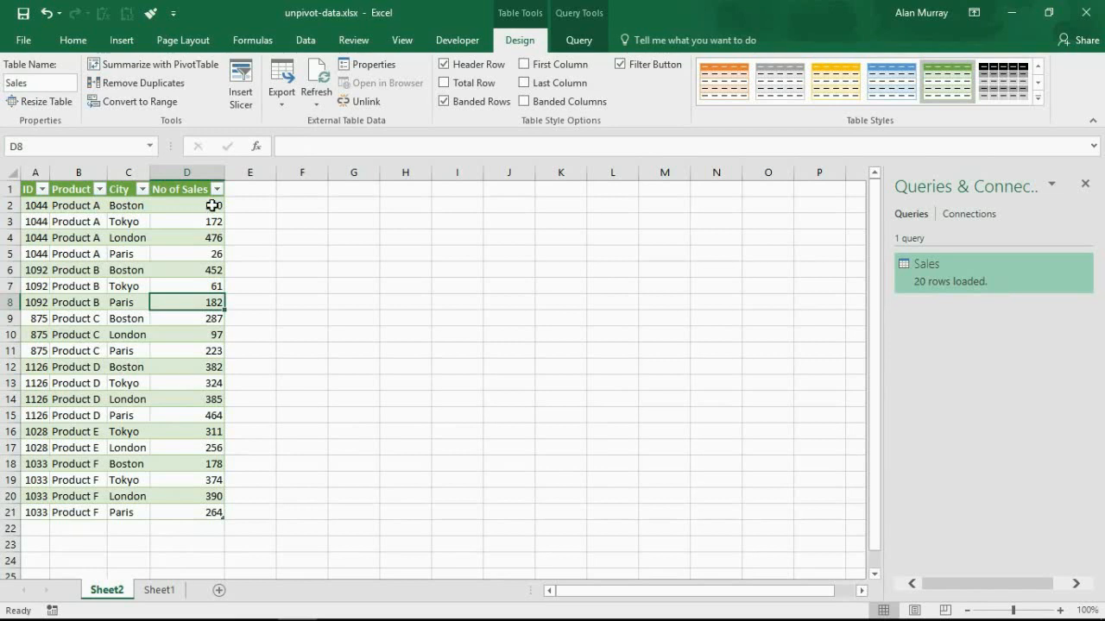
pyautogui.moveTo(39, 206); pyautogui.dragTo(213, 207)
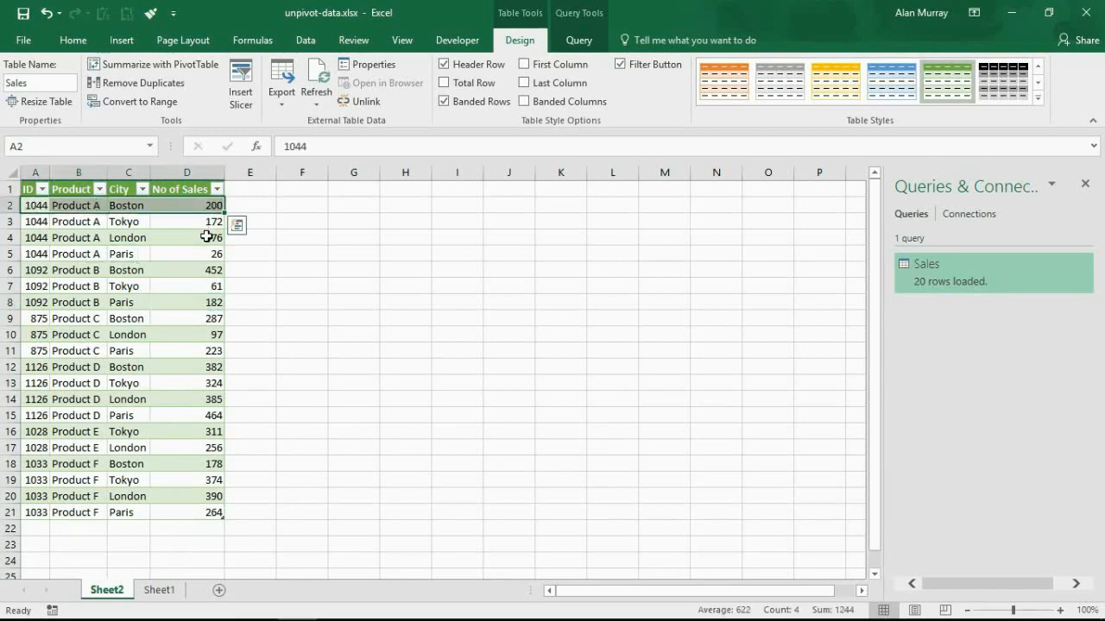
pyautogui.click(207, 236)
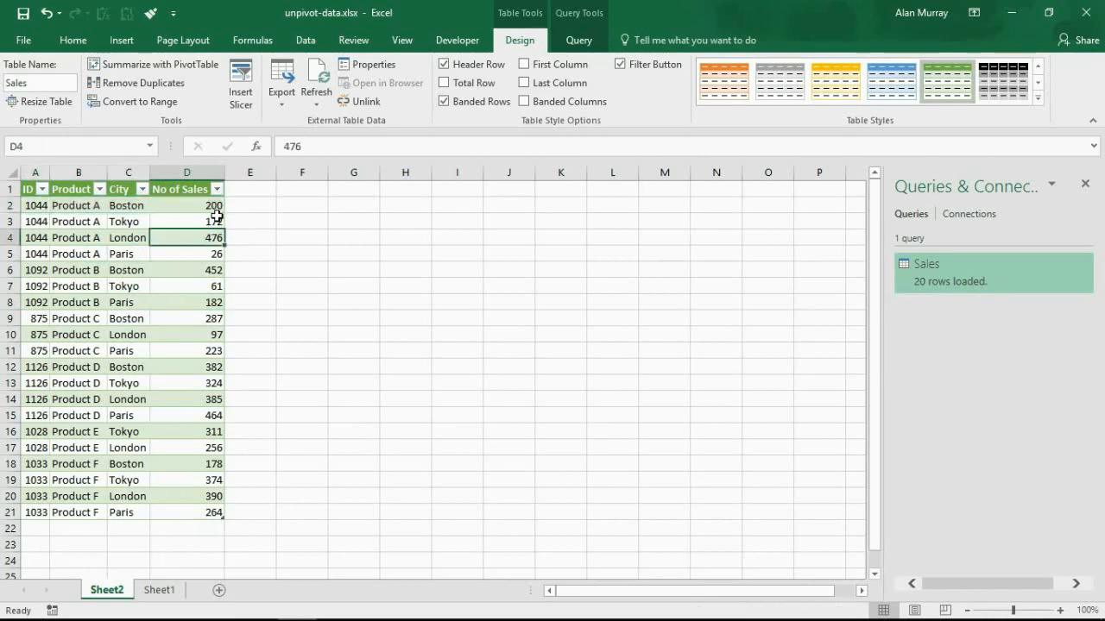
# Add a Chicago column to the source table on Sheet1, directly after the Paris column.
pyautogui.click(171, 595)
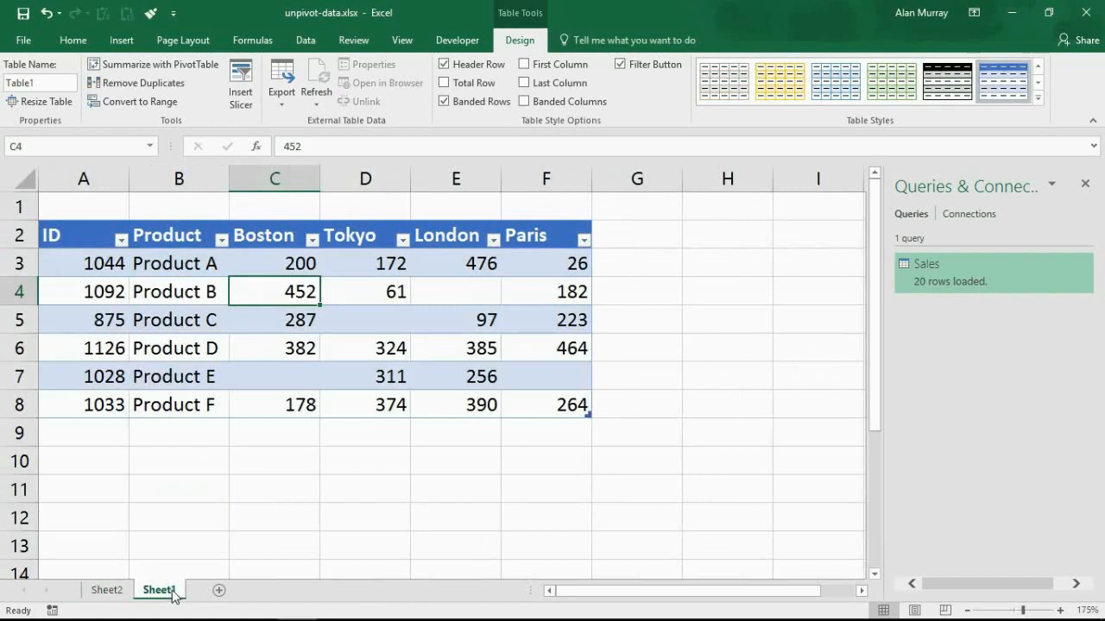
pyautogui.click(626, 239)
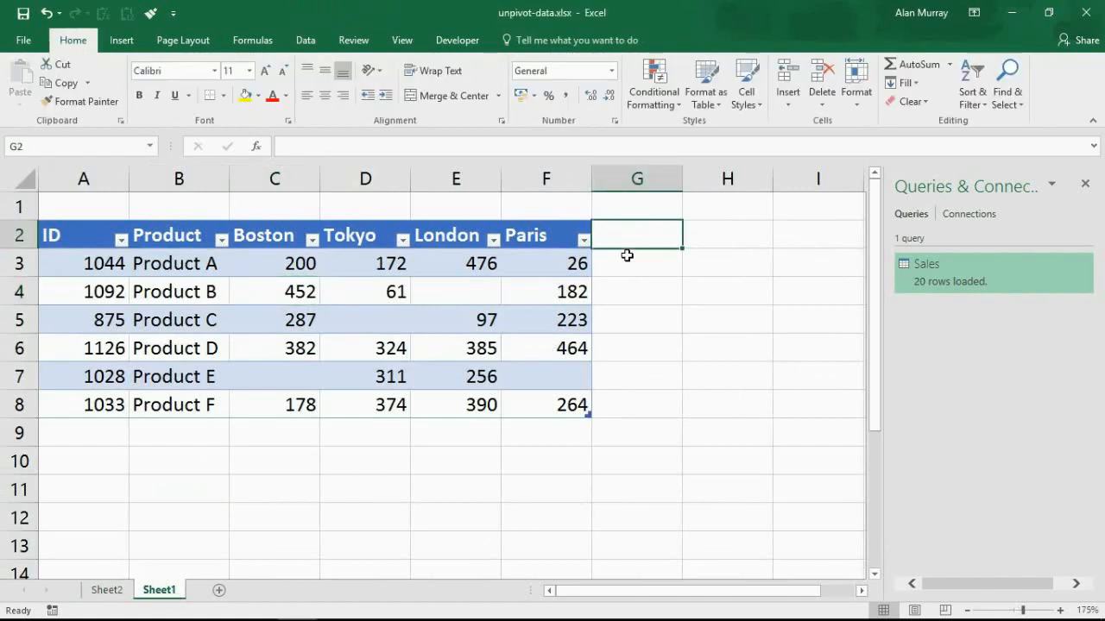
pyautogui.write('Ch')
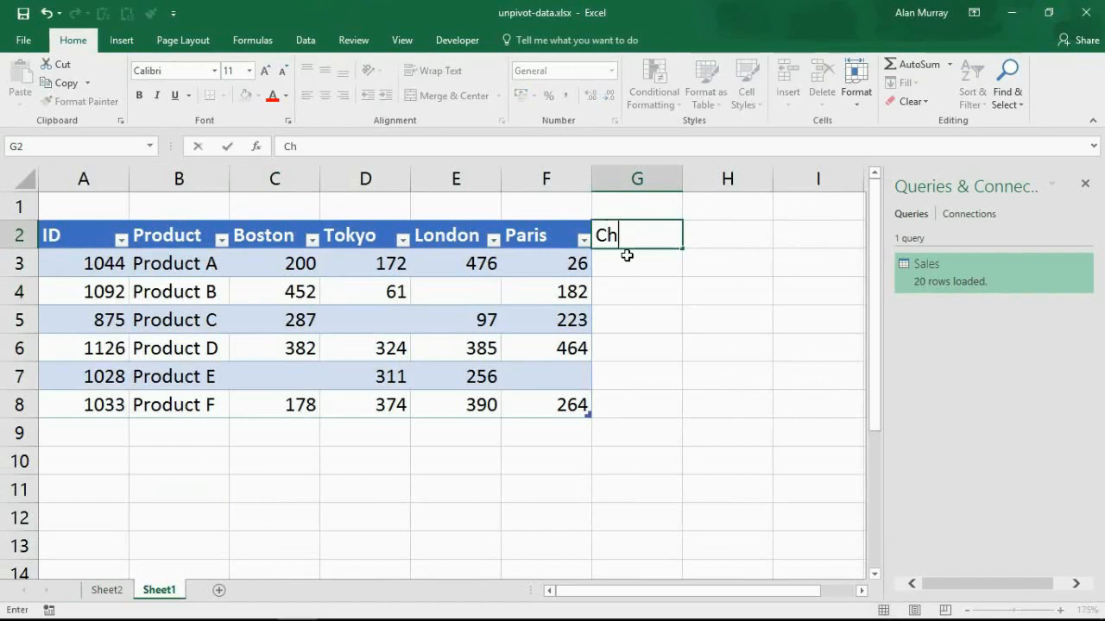
pyautogui.write('icago')
pyautogui.press('Return')
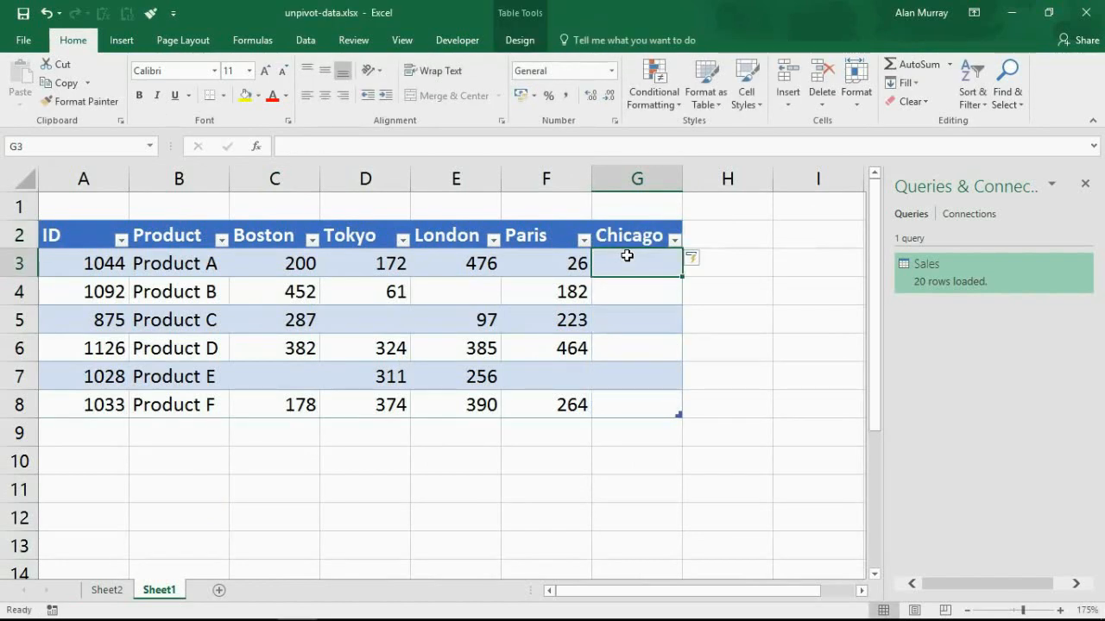
# Enter Chicago sales of 300 for Product B and 59 for Product D.
pyautogui.press('Down')
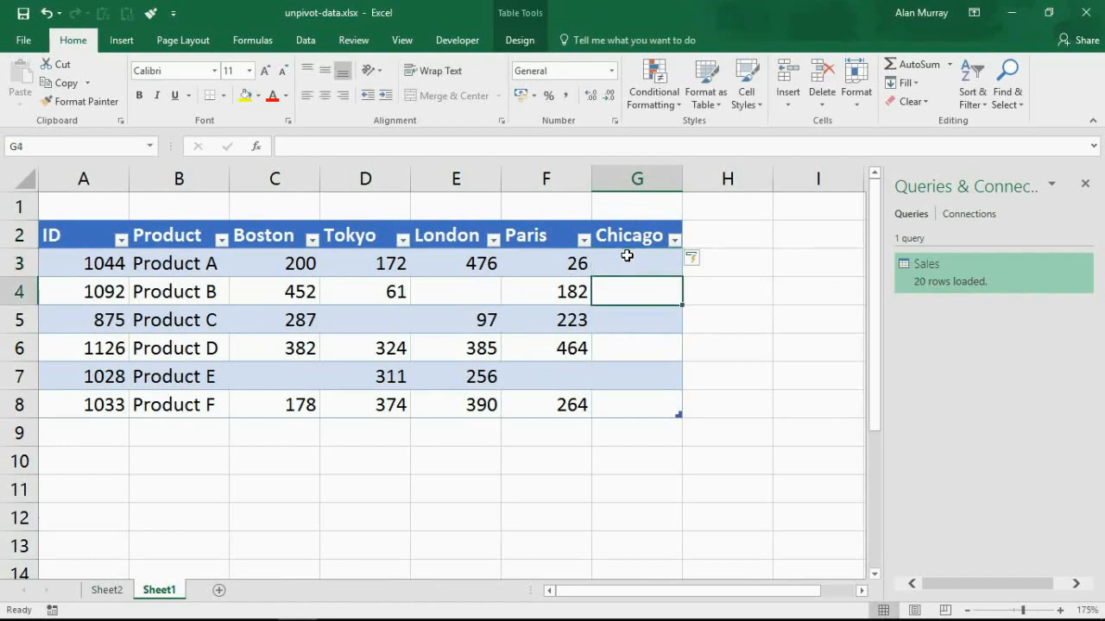
pyautogui.write('300')
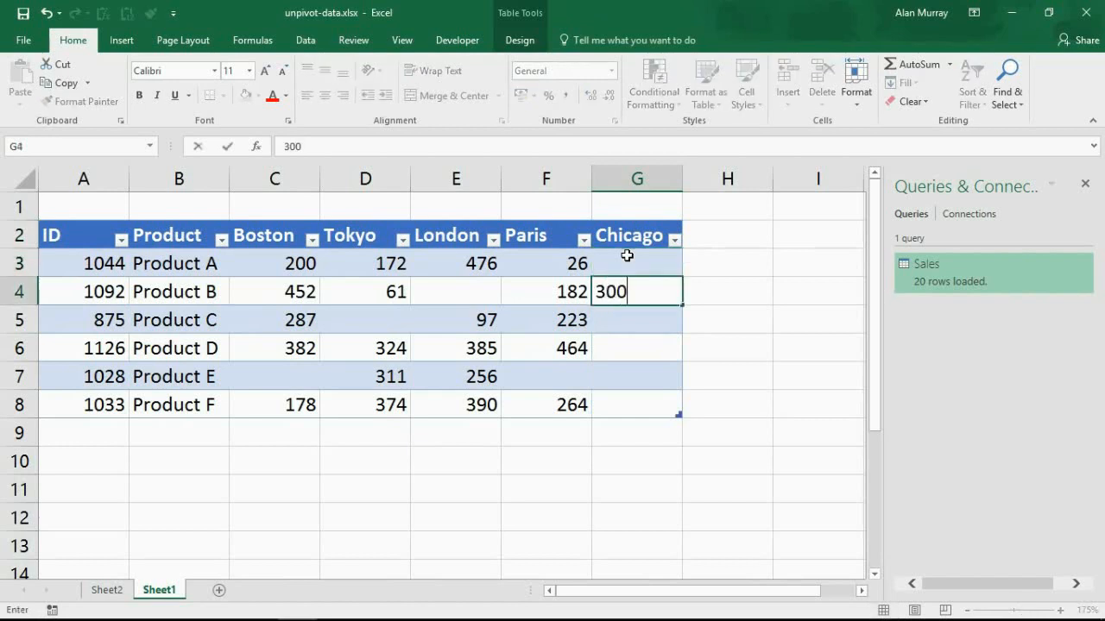
pyautogui.press('Return')
pyautogui.press('Down')
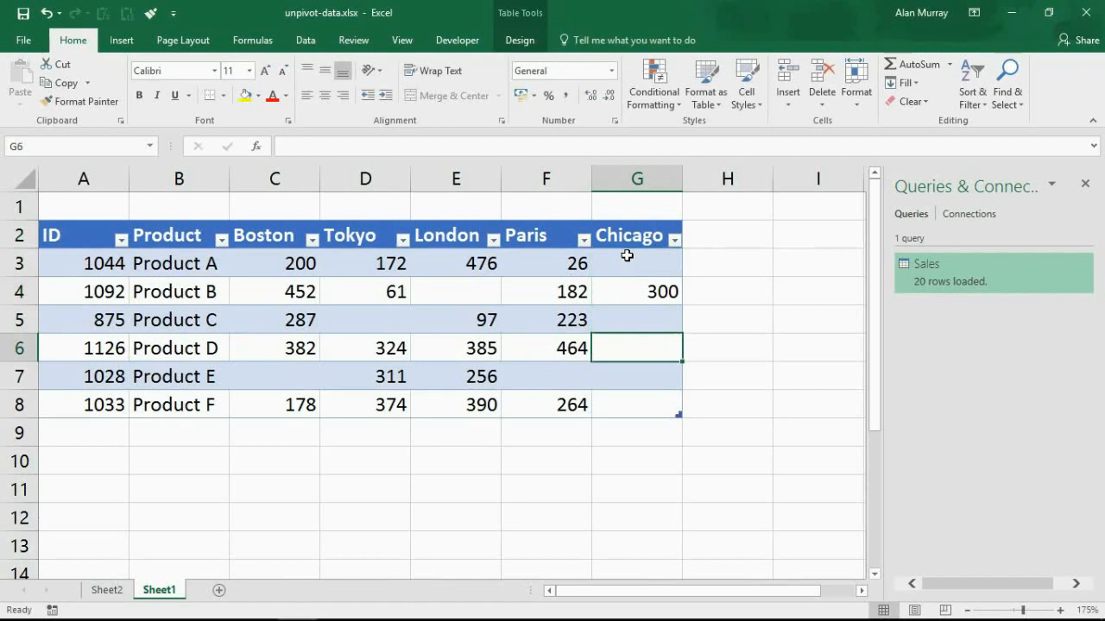
pyautogui.write('59')
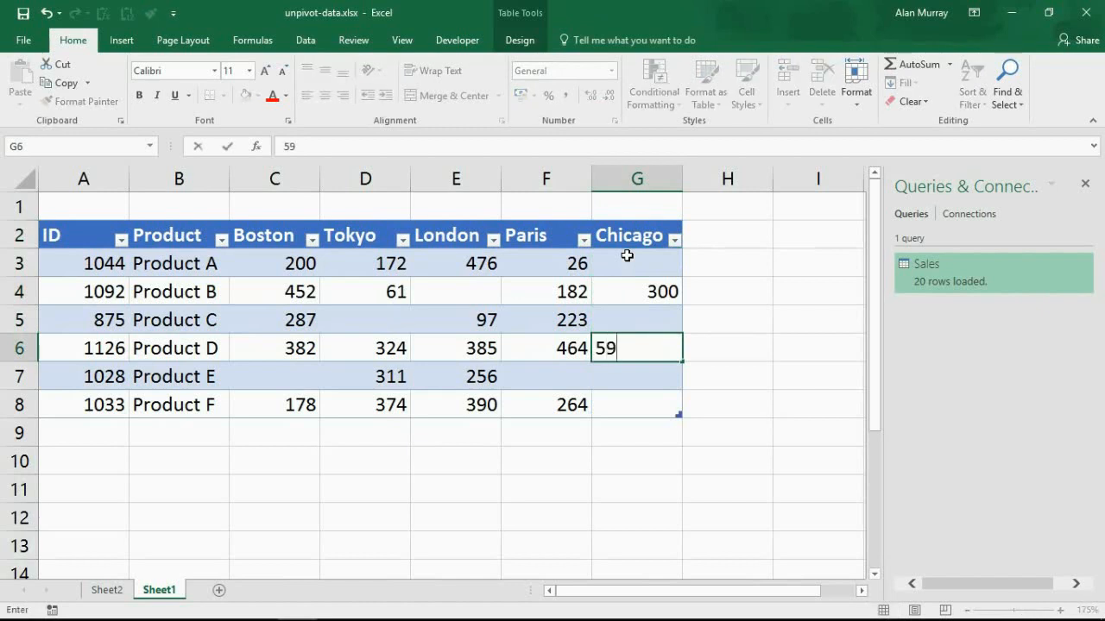
pyautogui.press('Return')
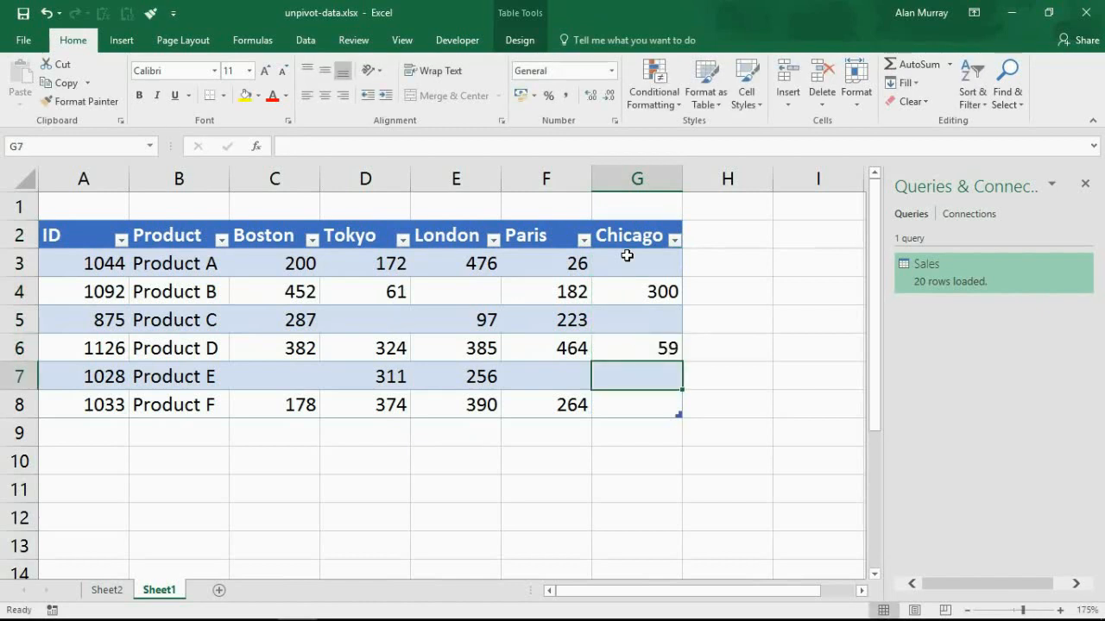
pyautogui.press('Up')
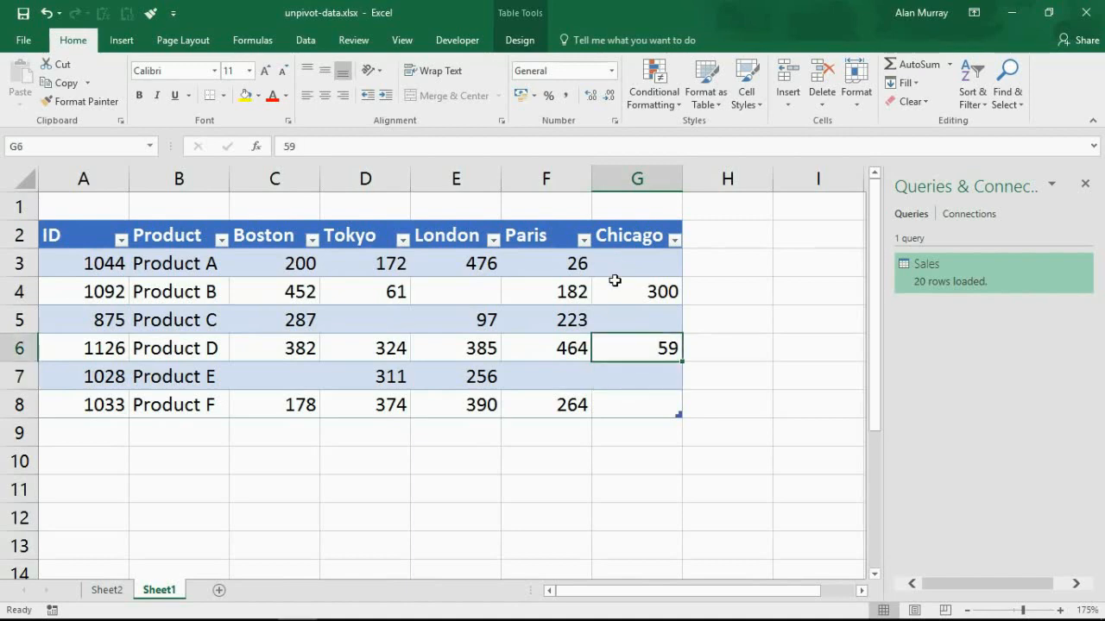
pyautogui.click(632, 238)
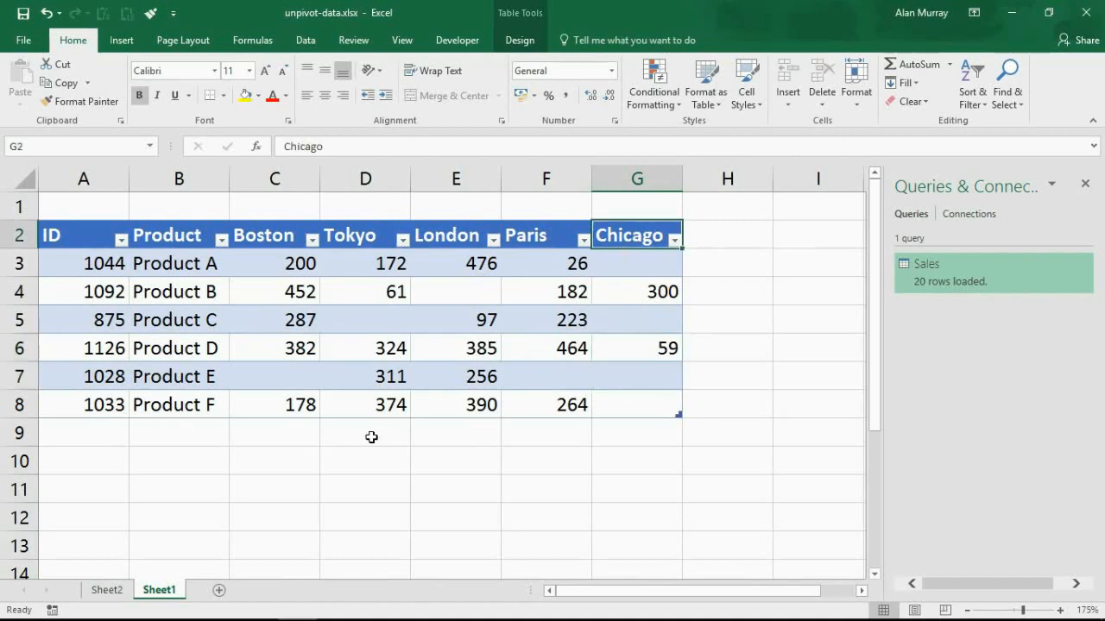
# Refresh the unpivoted Sales table on Sheet2 and check its Chicago rows against the source table.
pyautogui.click(107, 589)
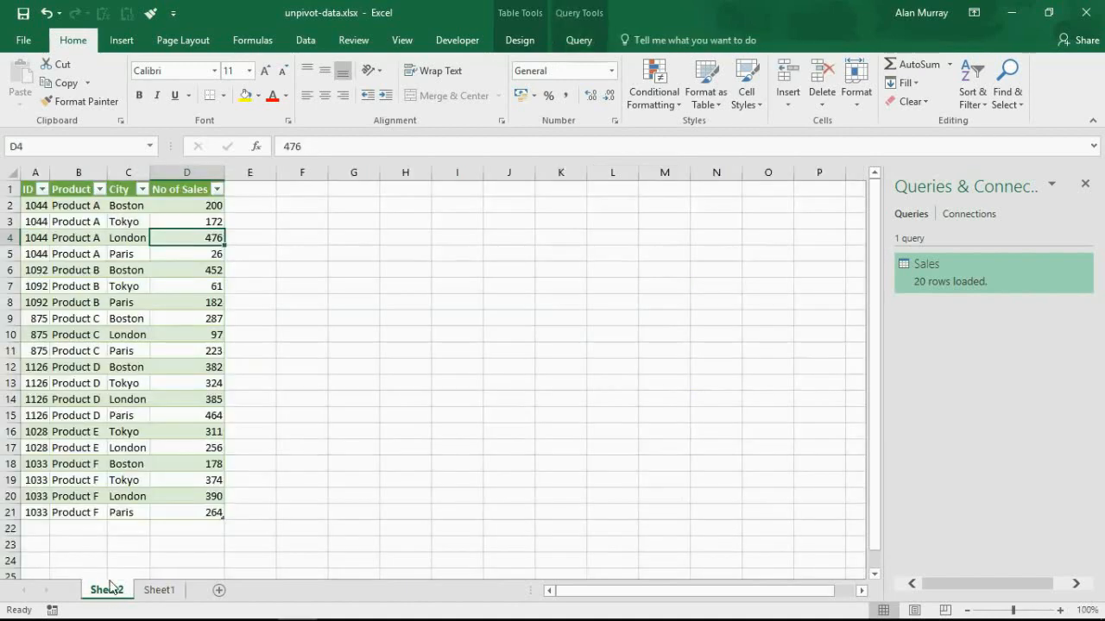
pyautogui.rightClick(131, 302)
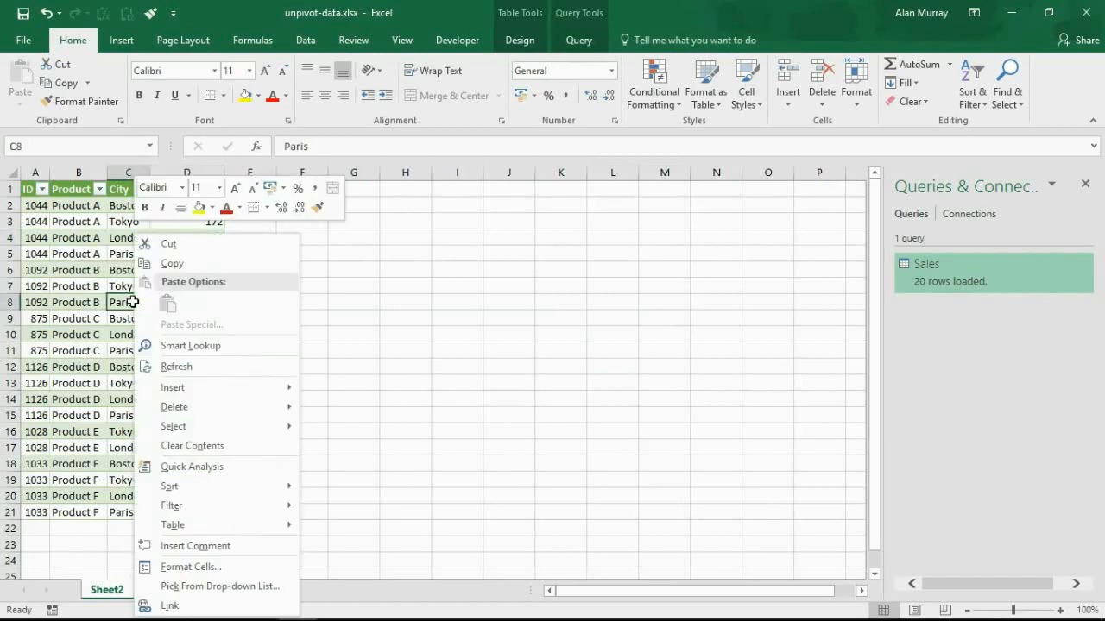
pyautogui.click(176, 366)
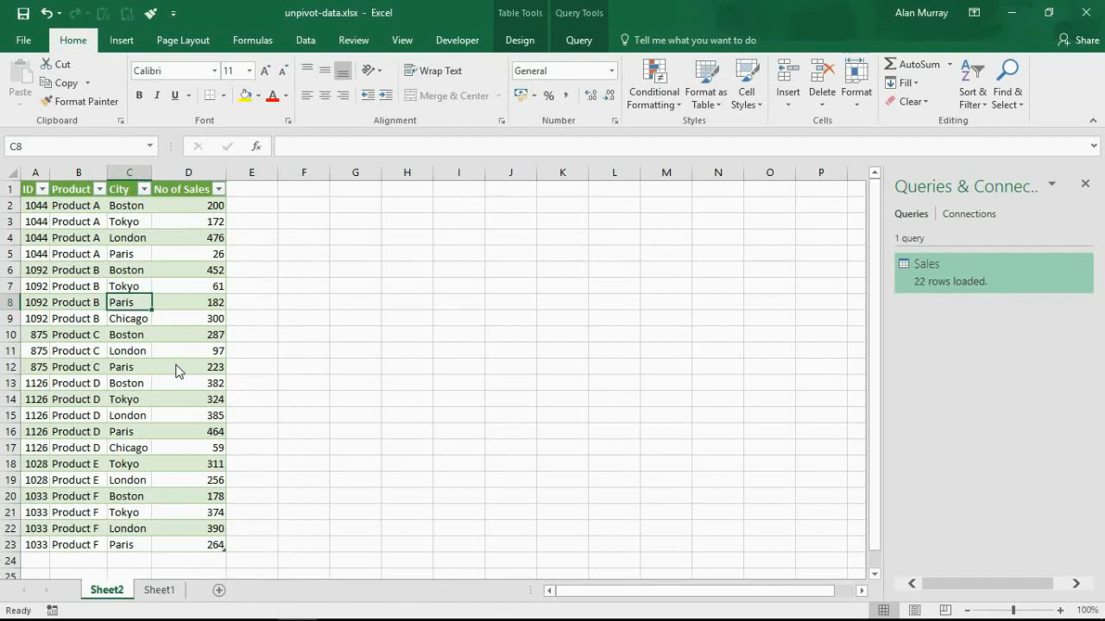
pyautogui.moveTo(35, 319); pyautogui.dragTo(195, 320)
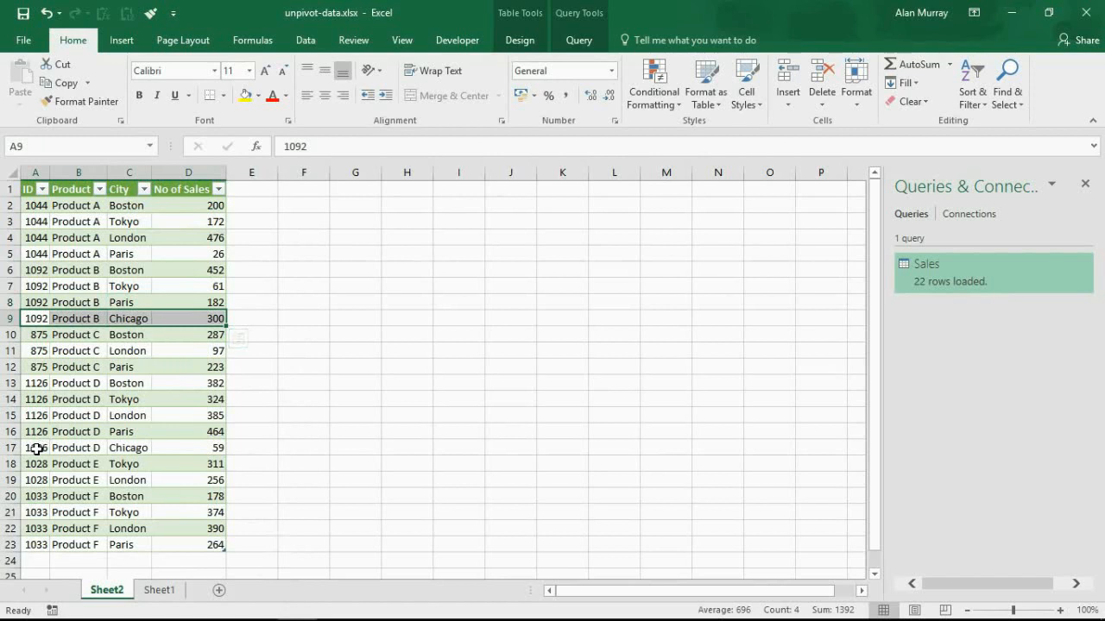
pyautogui.moveTo(36, 449); pyautogui.dragTo(184, 447)
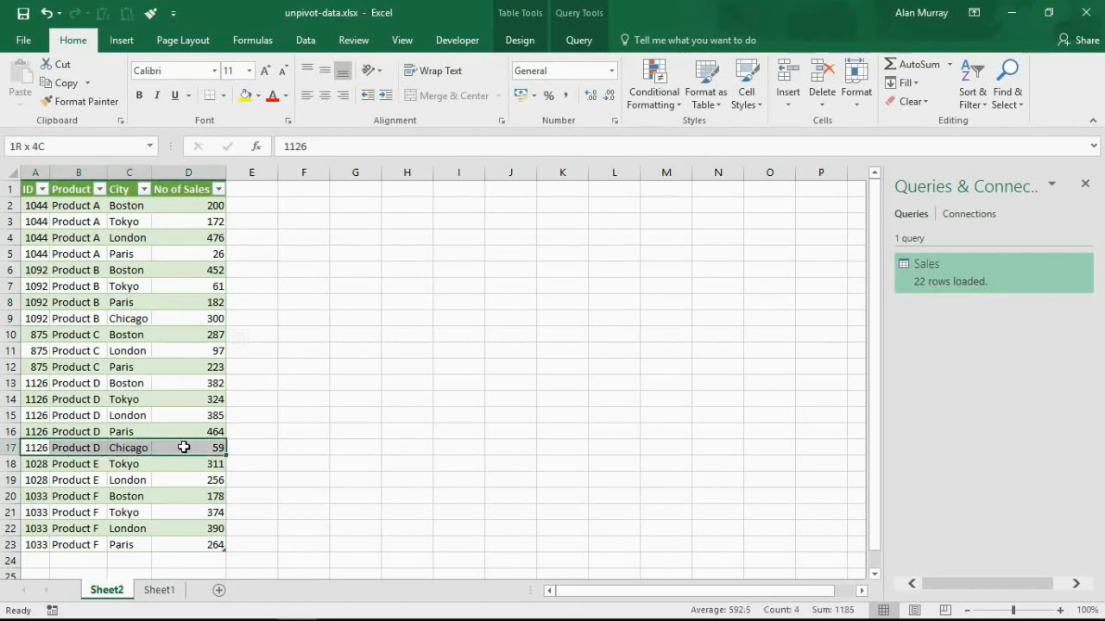
pyautogui.click(154, 352)
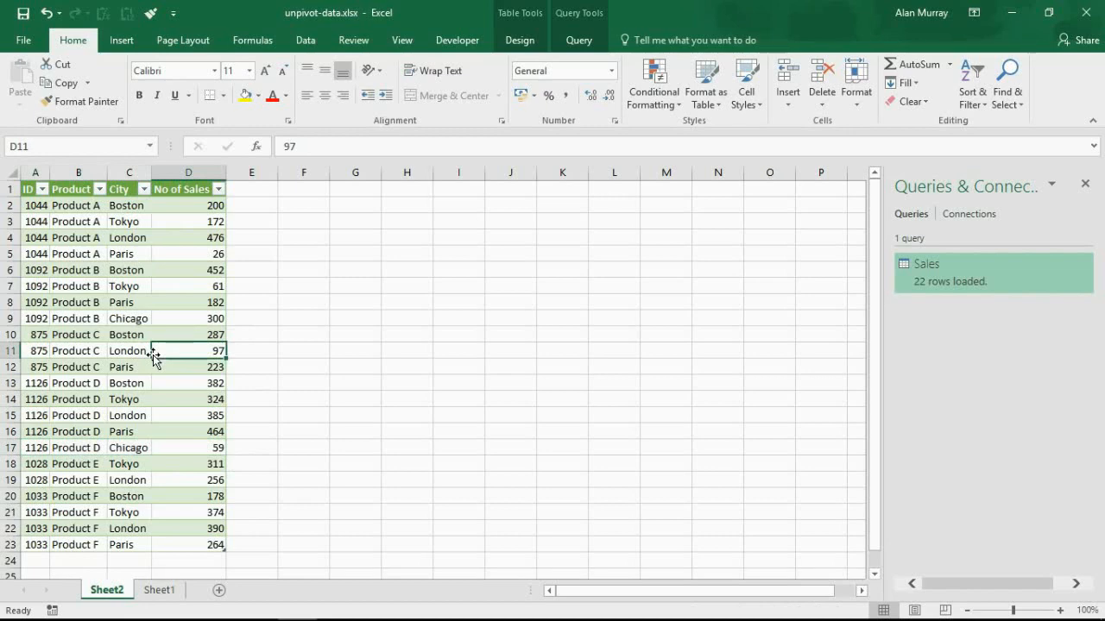
pyautogui.click(159, 590)
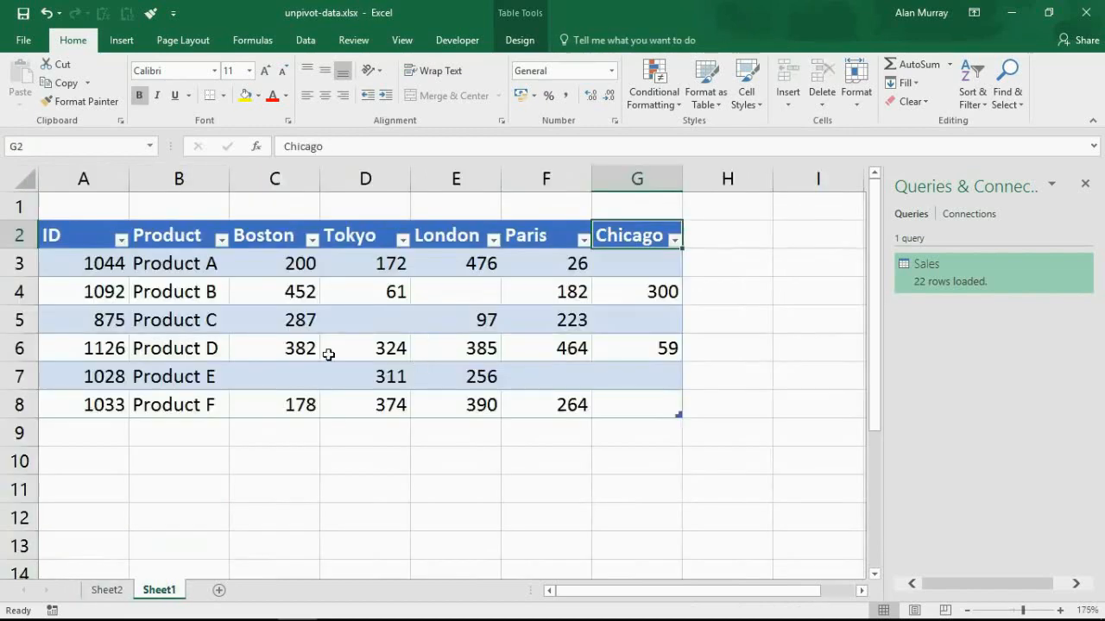
pyautogui.click(107, 590)
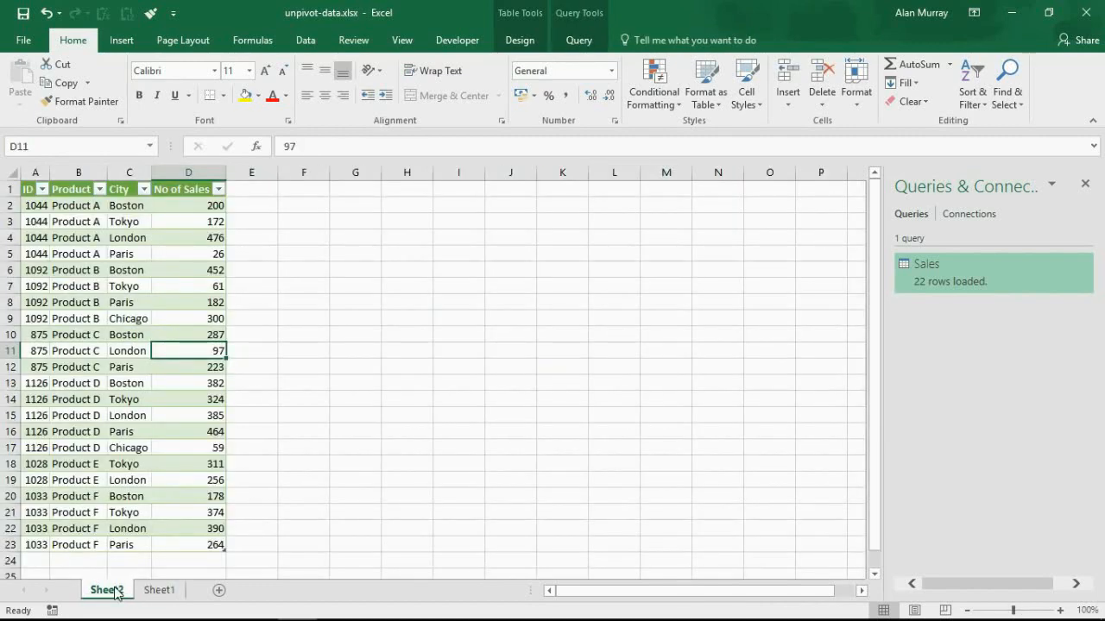